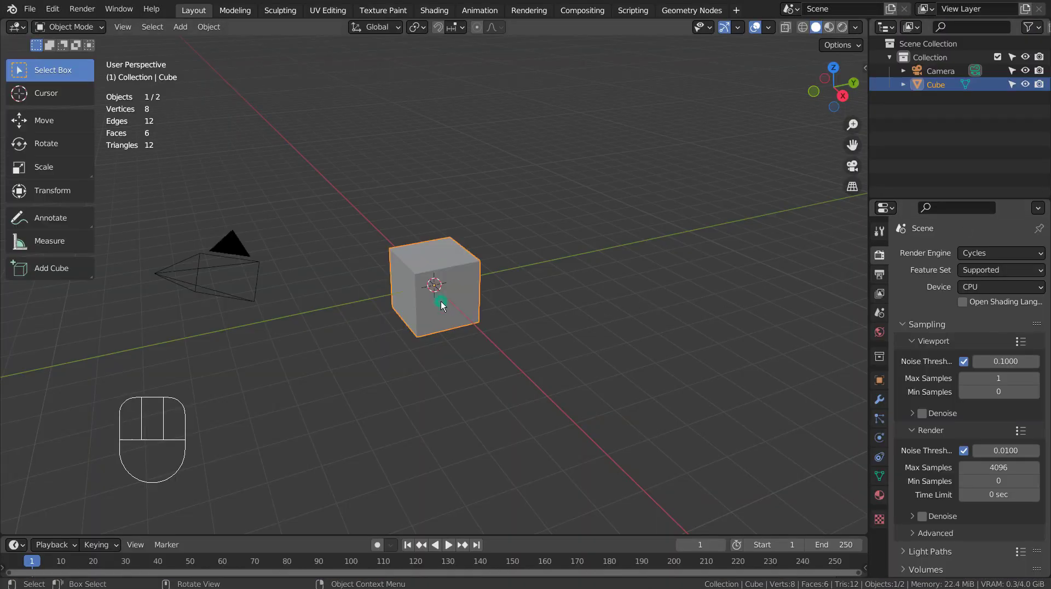
Step: Move the default cube 1 m along the X axis so one face lies at the world origin
key("KP_7")
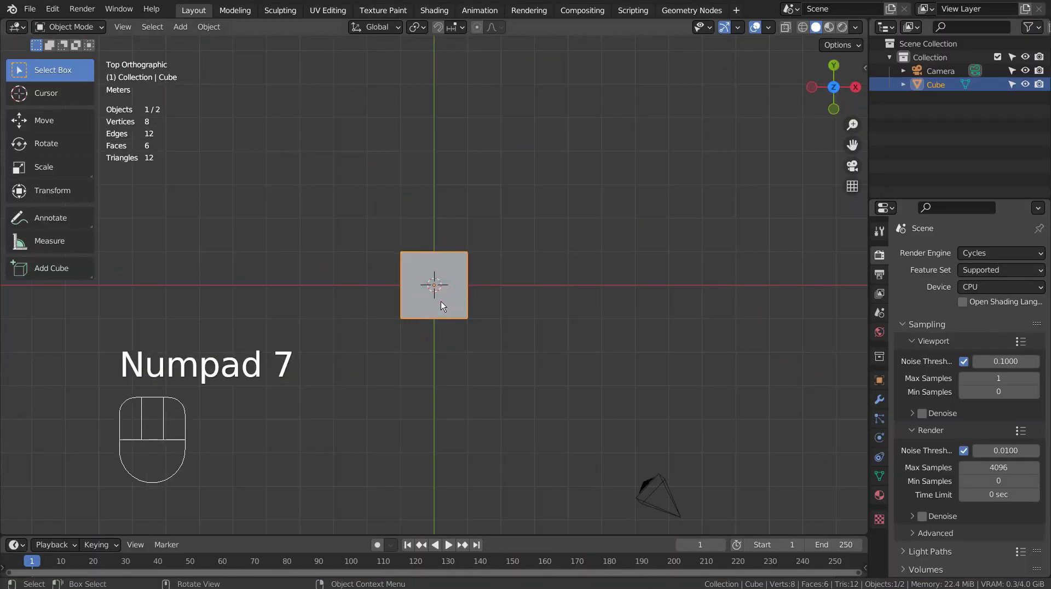
key("g")
key("x")
key("1")
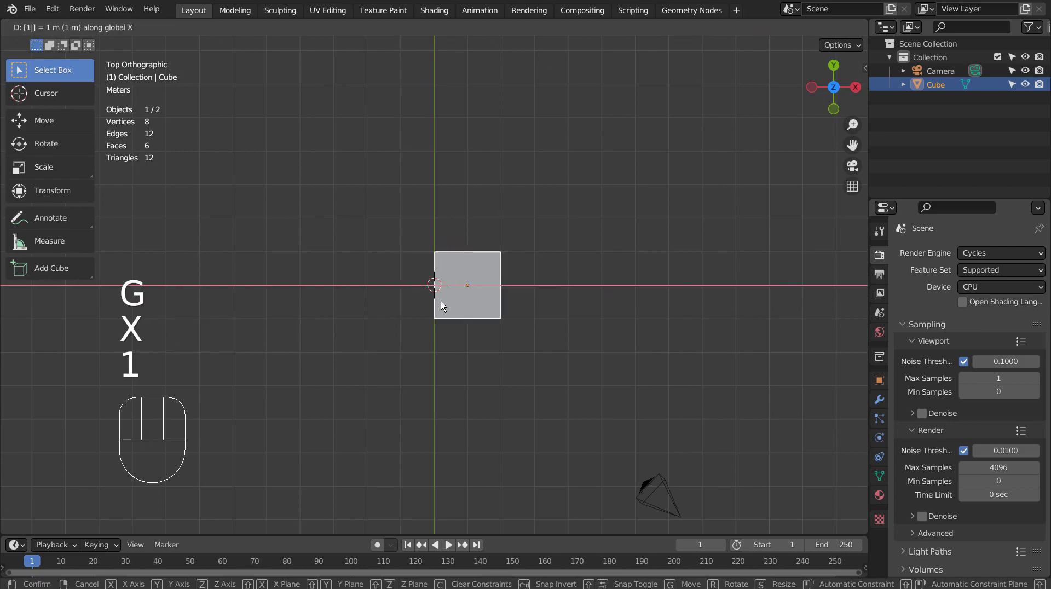
key("KP_Enter")
Step: In Edit Mode, delete the cube's face that lies at the world origin
middle_click_drag(441, 301, 494, 294)
key("Tab")
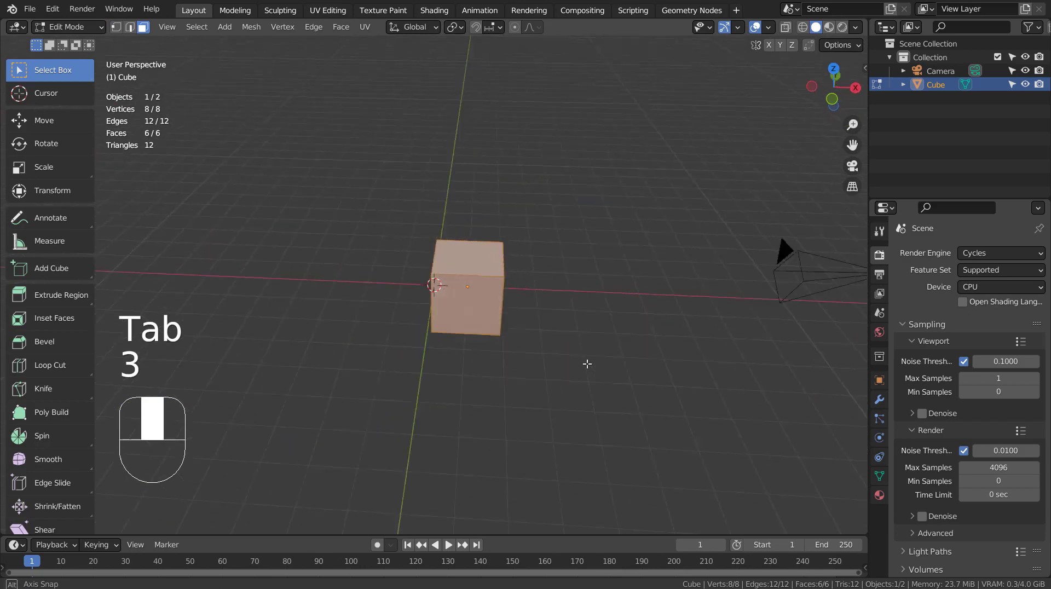
key("x")
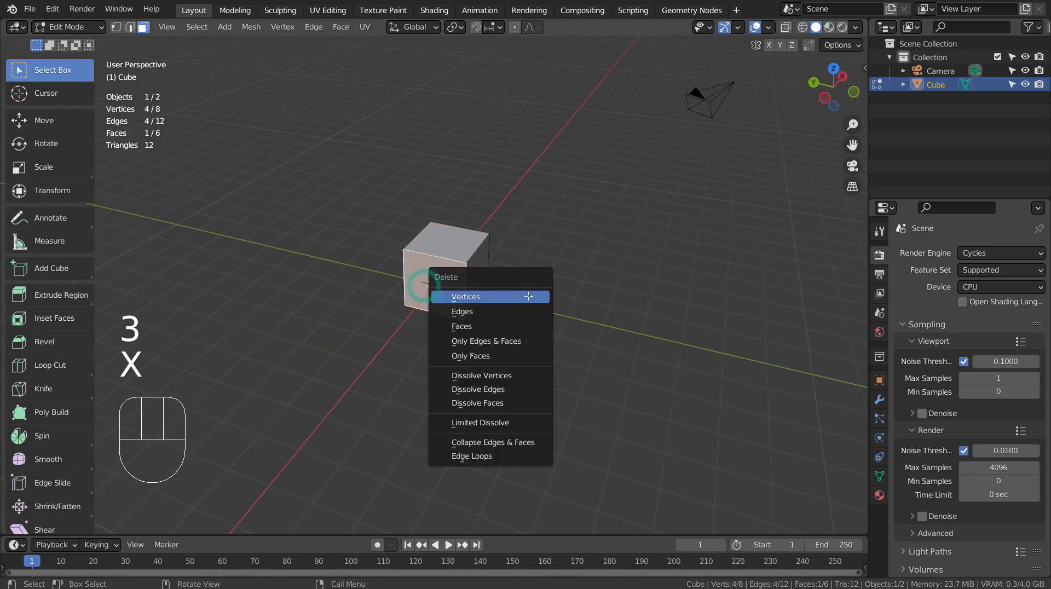
left_click(521, 325)
middle_click_drag(521, 326, 508, 326)
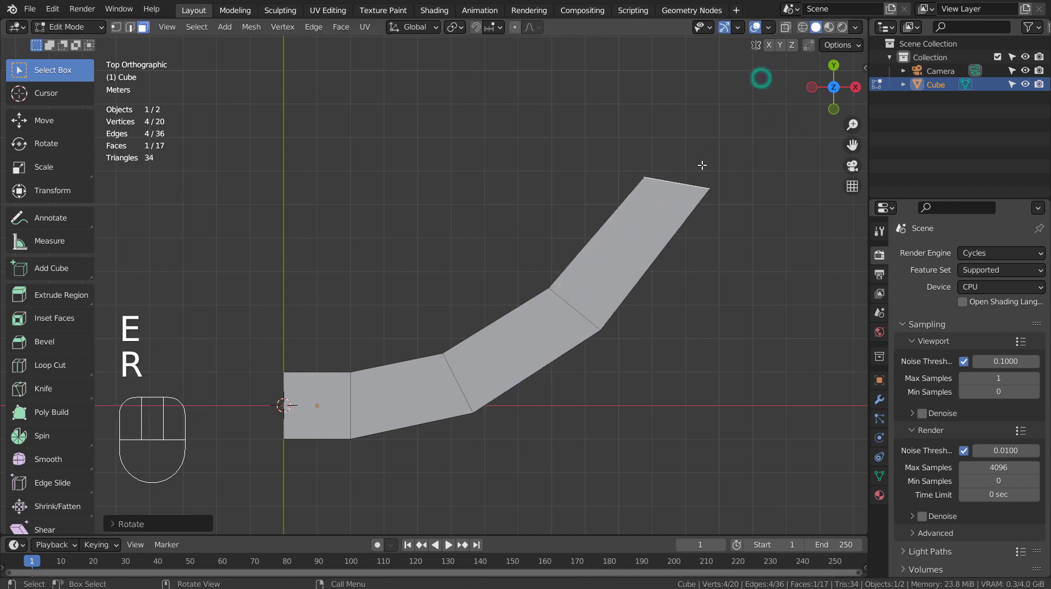
Step: Return to Object Mode and add a Mirror modifier to the bent, extruded mesh
key("Tab")
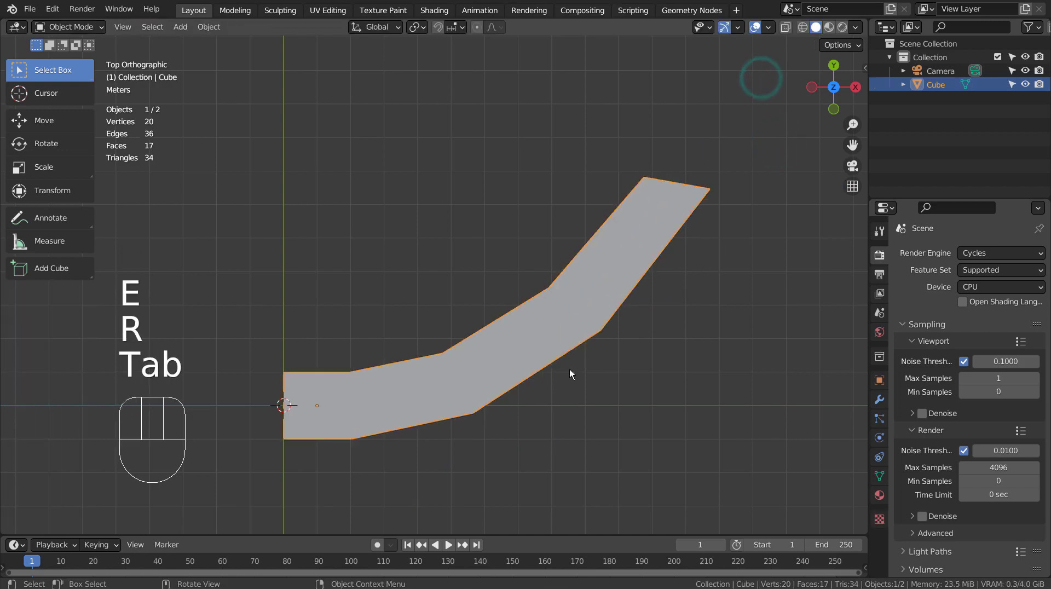
left_click(878, 398)
left_click(984, 256)
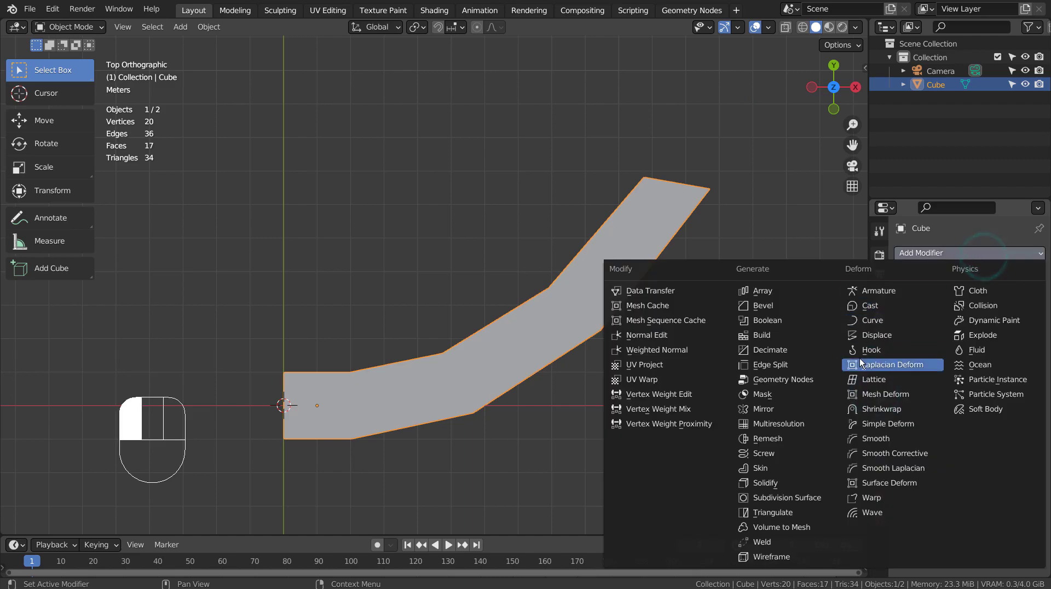
left_click(813, 413)
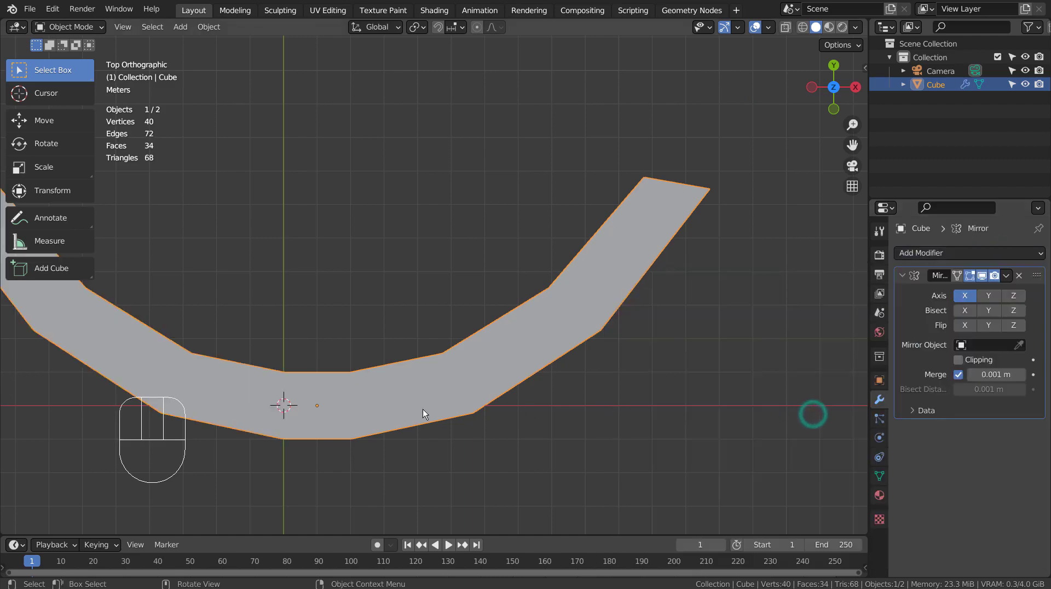
Step: Apply smooth shading to the mirrored U-shaped mesh
middle_click_drag(423, 409, 488, 353)
right_click(506, 353)
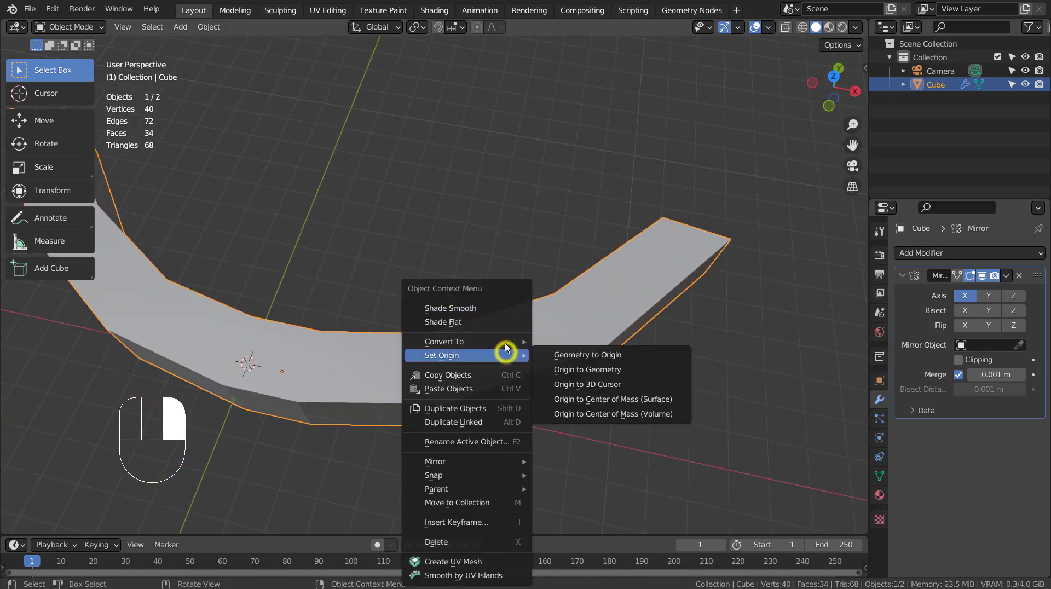
left_click(491, 304)
scroll(490, 343, "down", 2)
middle_click_drag(488, 346, 447, 358)
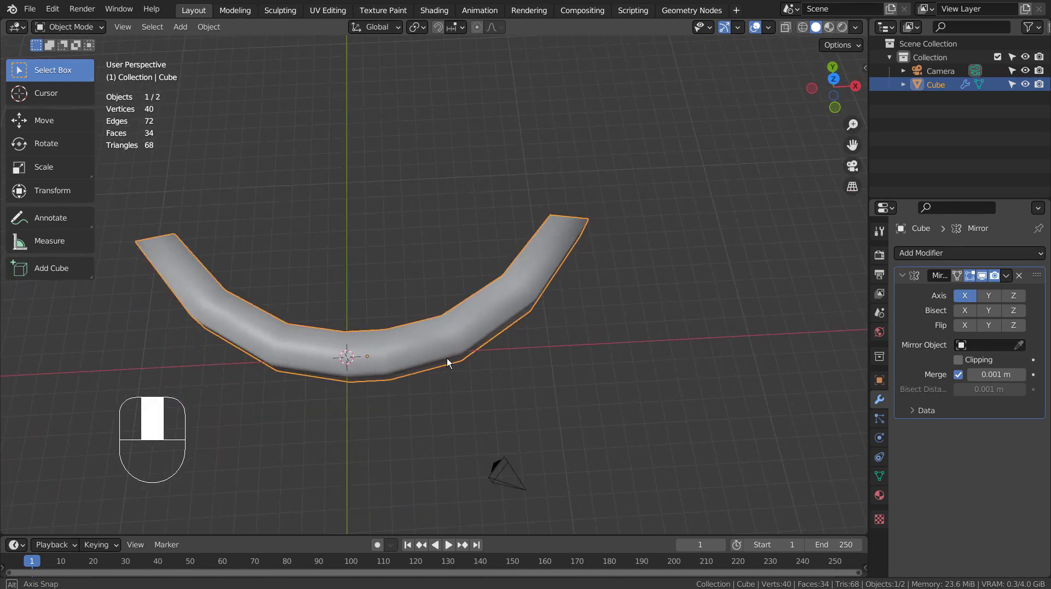
Step: Try rotating the U-shaped mesh freely in the top view, and undo the rotation
key("KP_7")
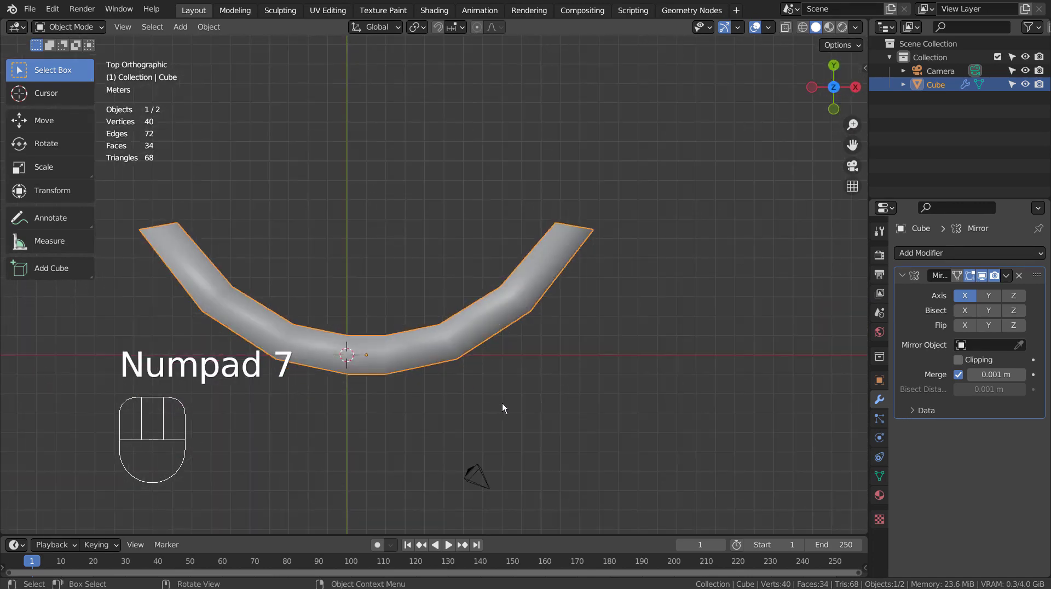
key("r")
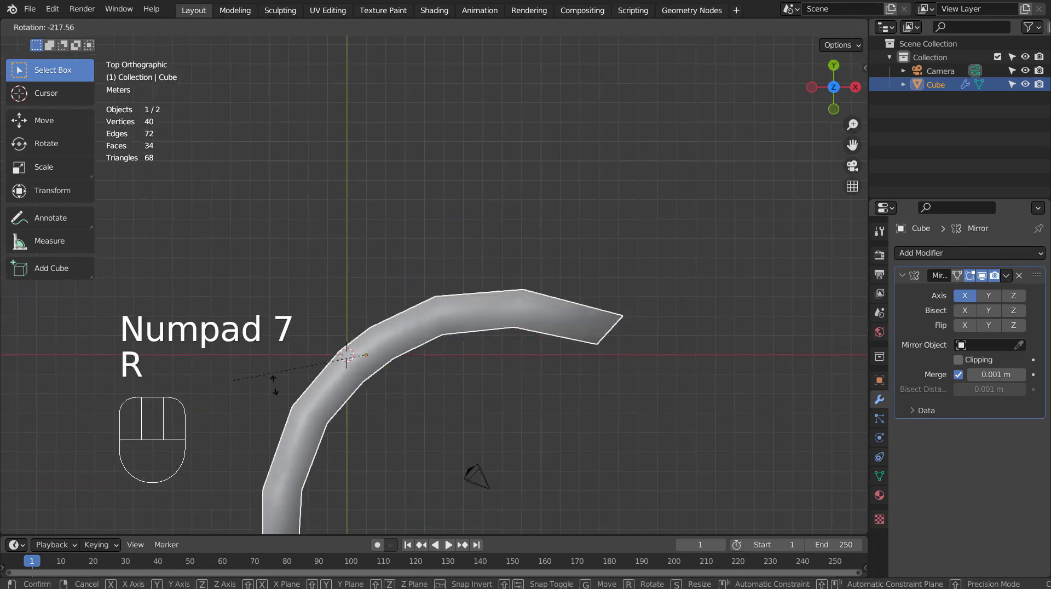
key("ctrl+z")
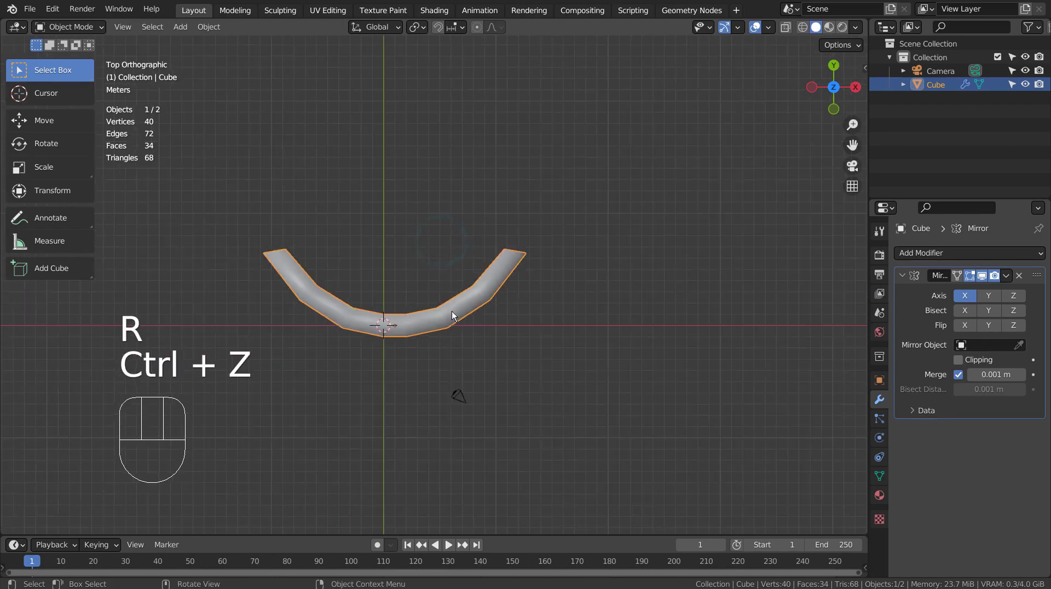
Step: Add a plane at the world origin and give it a new particle system
key("shift+a")
mouse_move(632, 264)
left_click(687, 264)
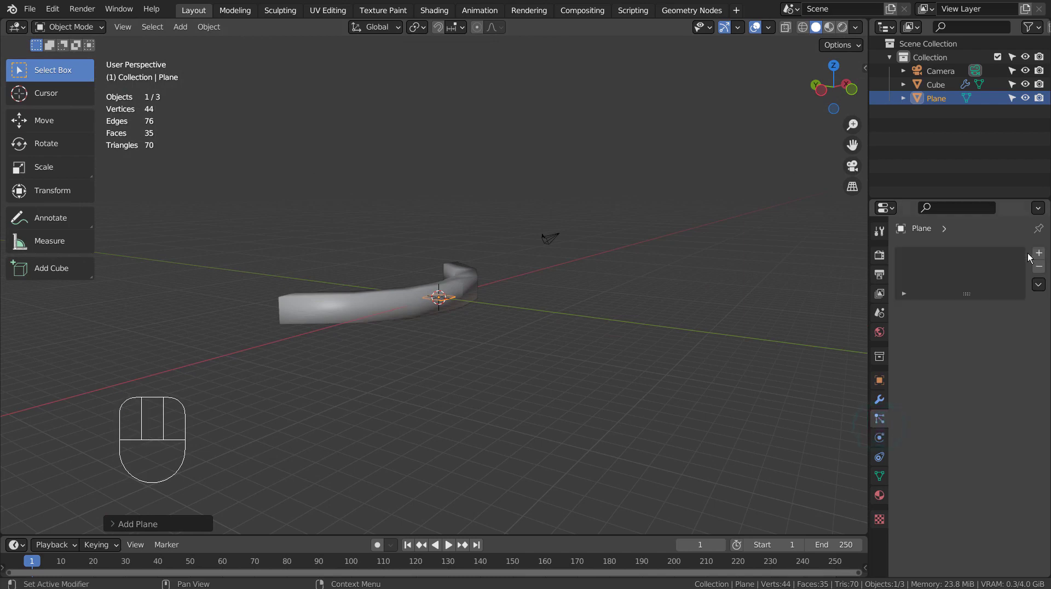
left_click(1034, 254)
Step: Render the plane's particles as Object, using Cube as the instance object
scroll(921, 502, "down", 3)
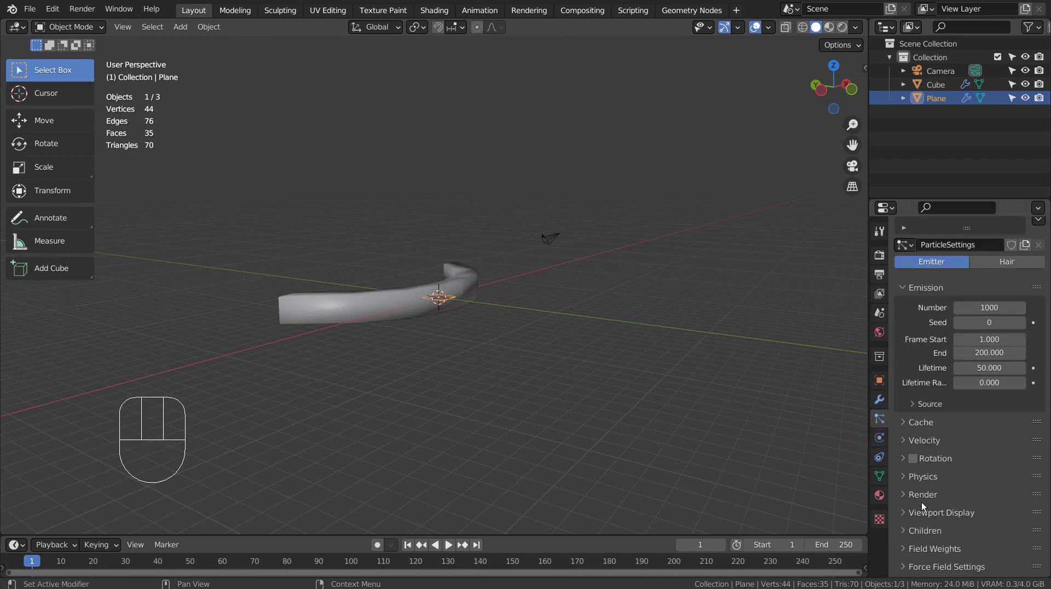
left_click(909, 493)
scroll(931, 502, "down", 2)
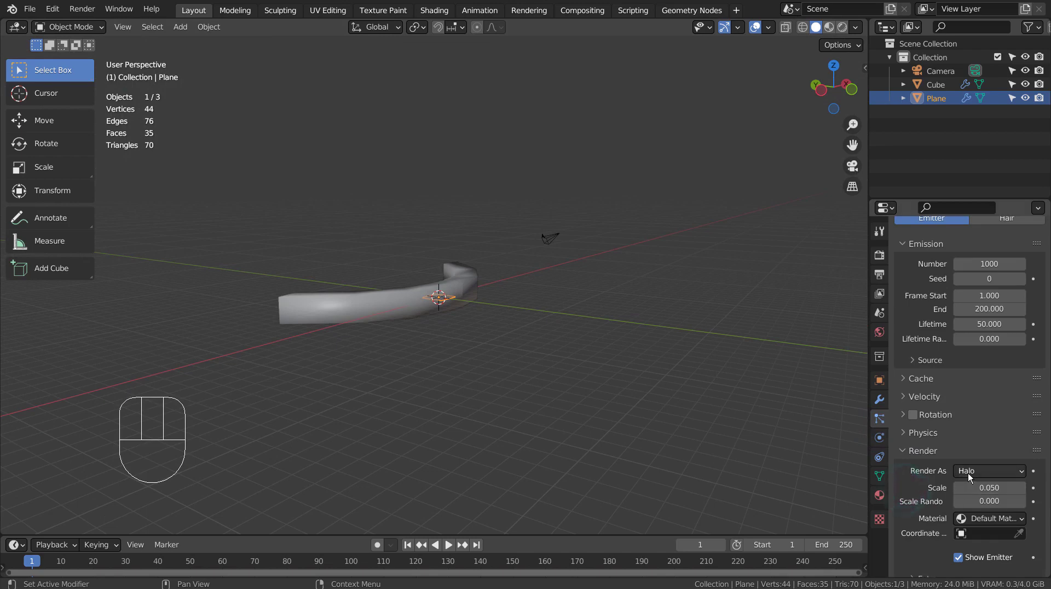
left_click(958, 399)
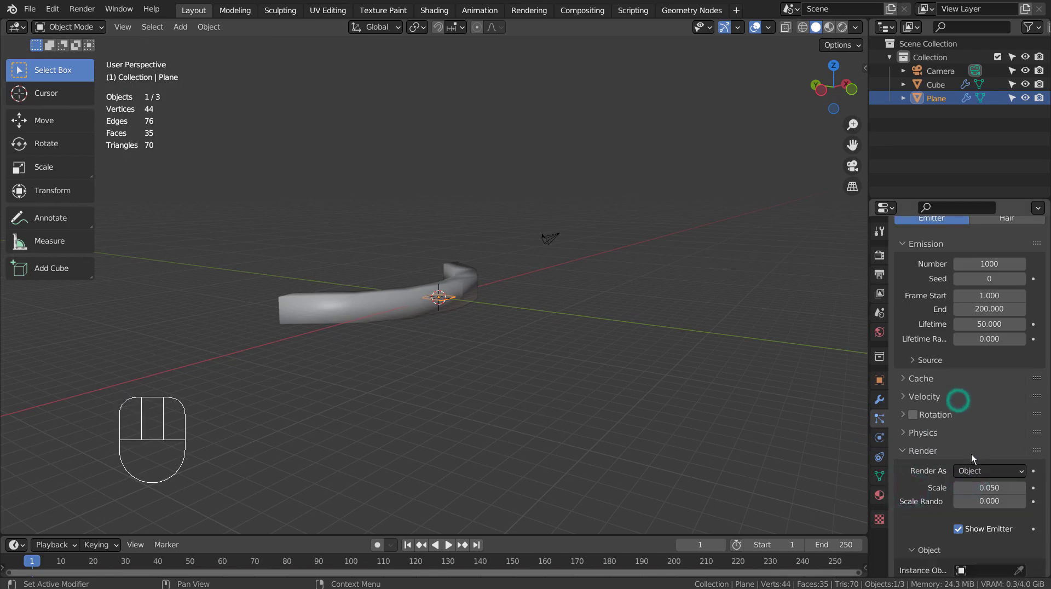
left_click(980, 570)
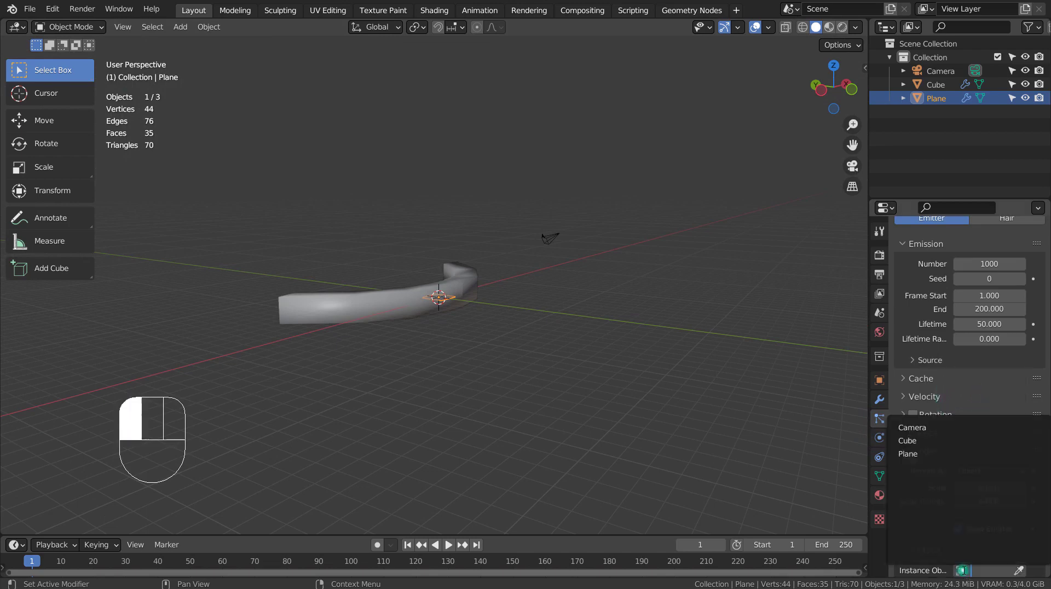
left_click(919, 440)
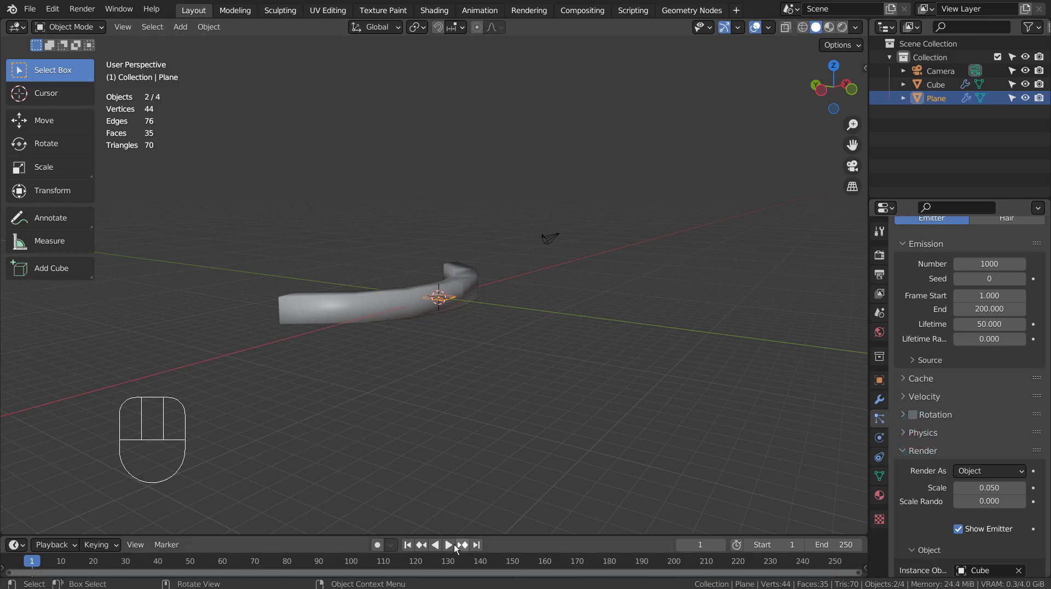
Step: Play the particle animation, try rotating the original Cube object about the global Z axis, and undo the rotation
scroll(494, 443, "up", 5)
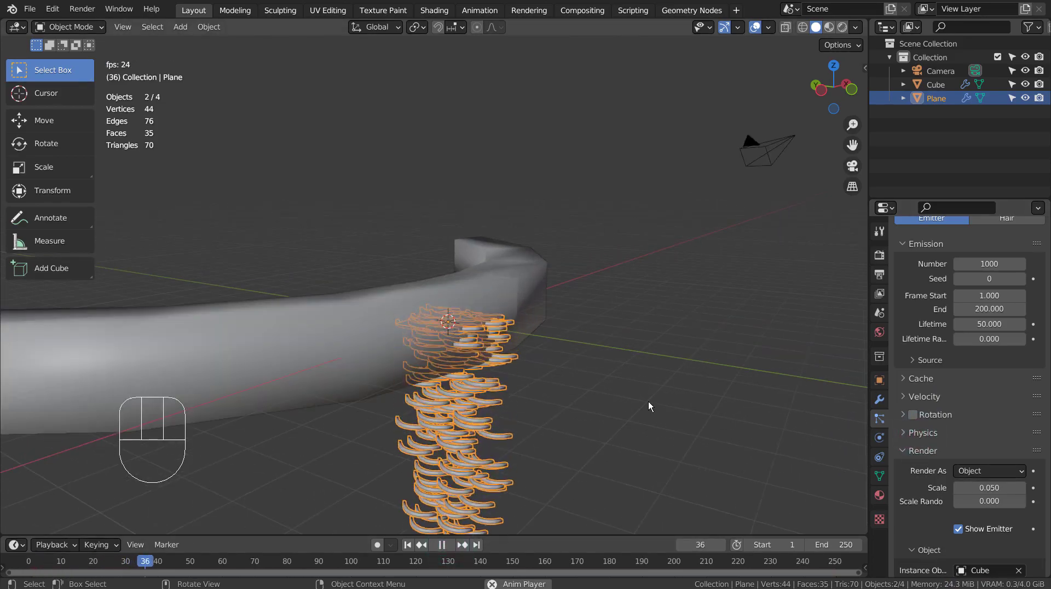
middle_click_drag(648, 402, 655, 279)
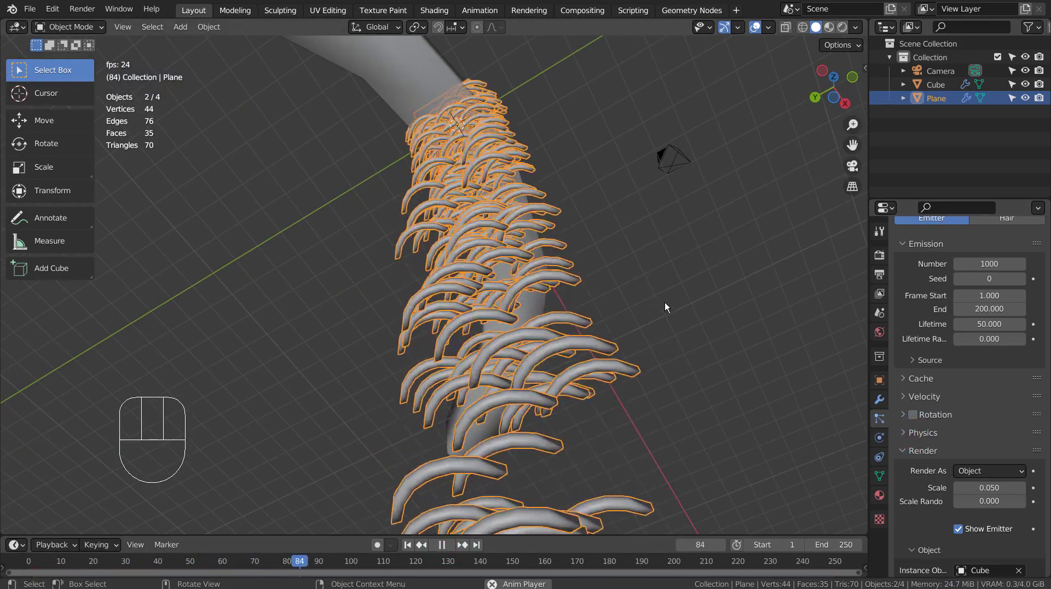
left_click(452, 112)
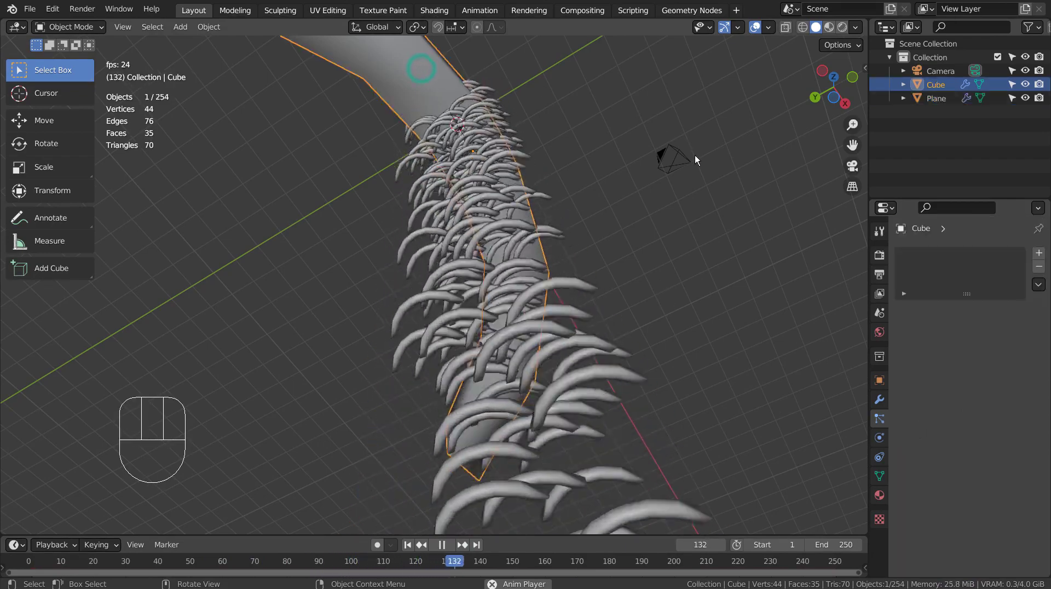
key("r")
key("z")
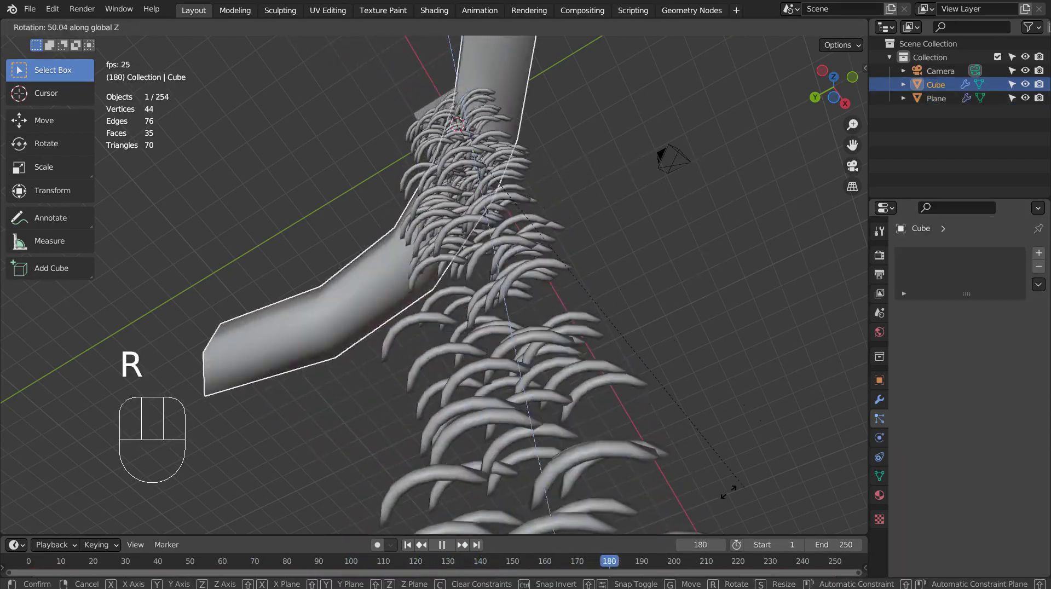
left_click(712, 359)
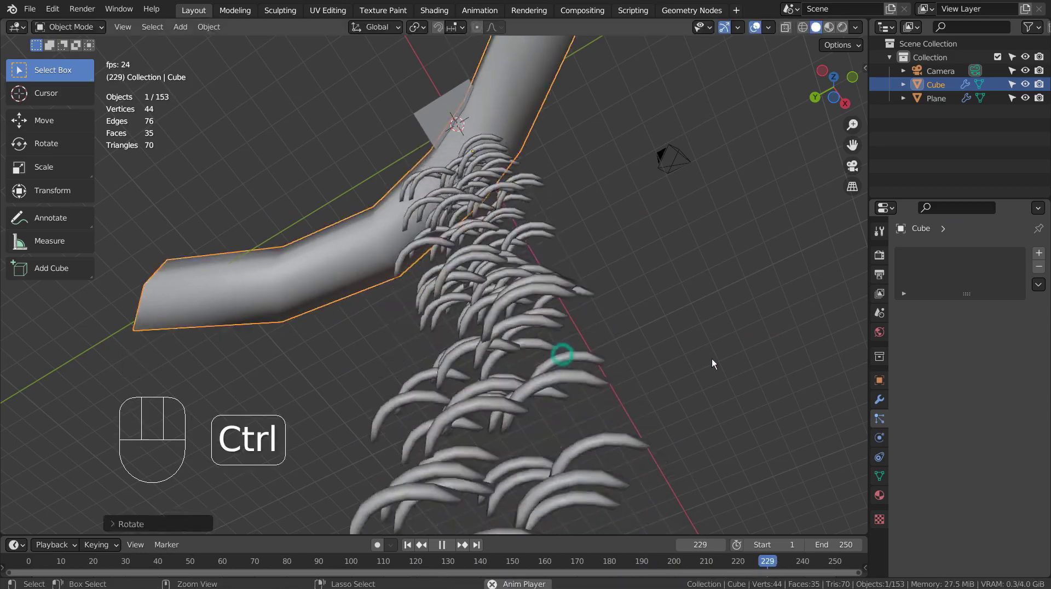
key("ctrl+z")
Step: Try rotating the Cube's entire mesh about the global Z axis in Edit Mode, undo it, and return to Object Mode
key("Tab")
key("z")
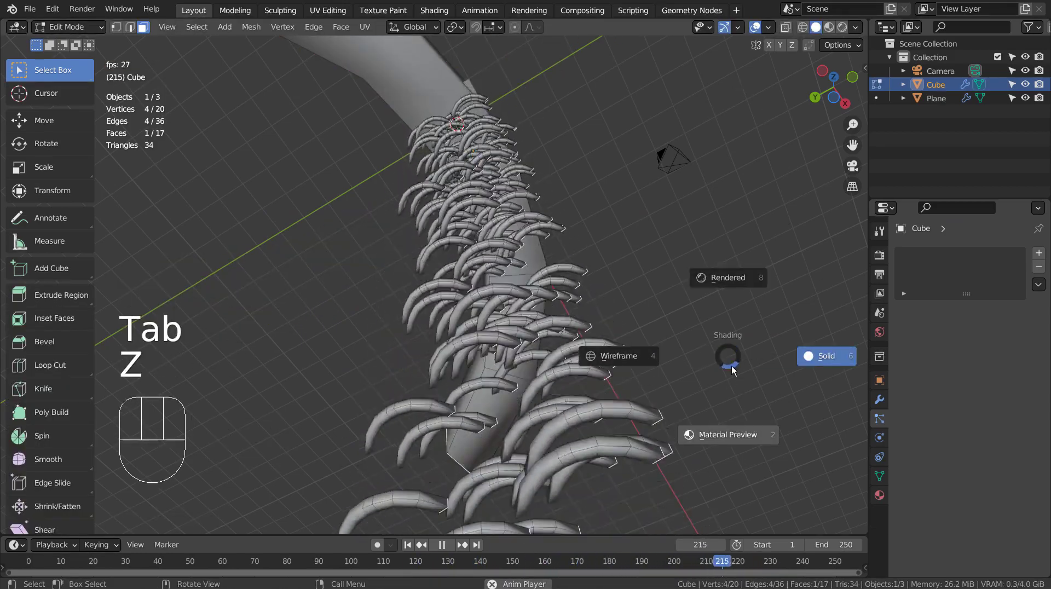
left_click(729, 355)
key("a")
key("r")
key("z")
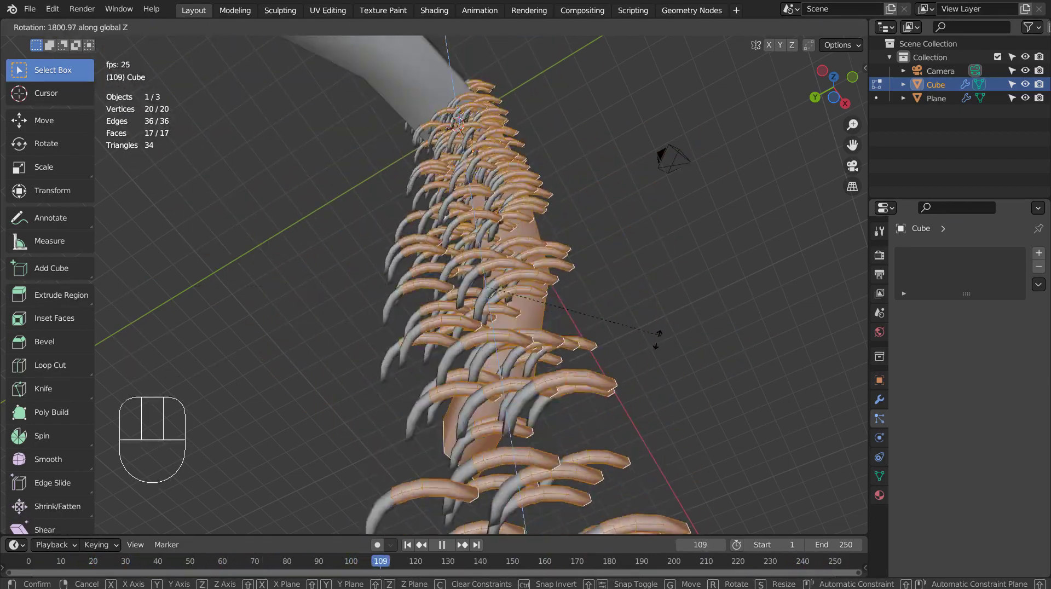
left_click(734, 379)
key("ctrl+z")
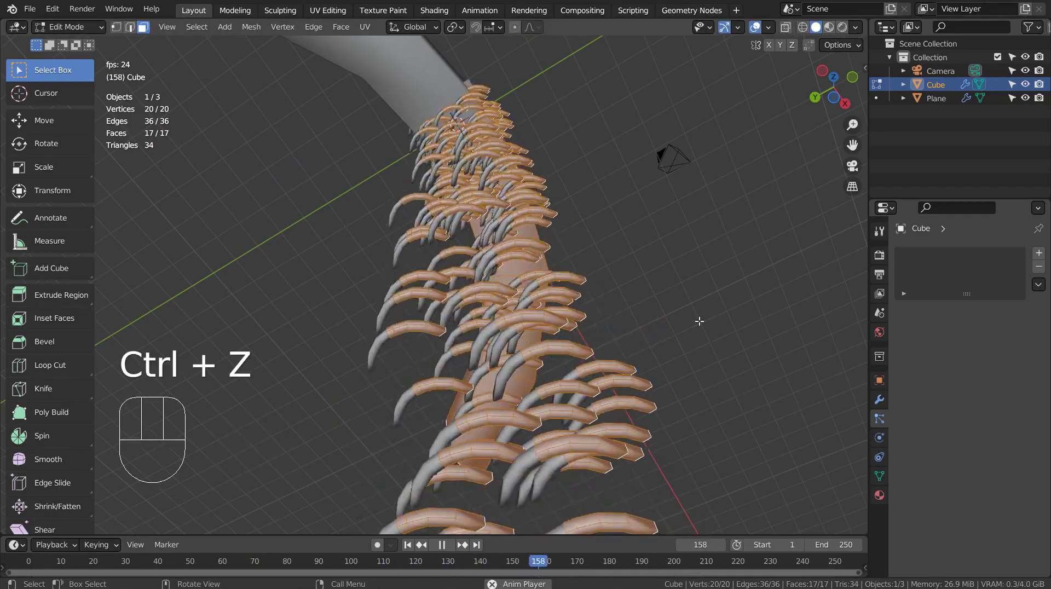
key("Tab")
Step: Select the emitter plane and examine its particle system's velocity and emission source settings
middle_click_drag(734, 379, 671, 370)
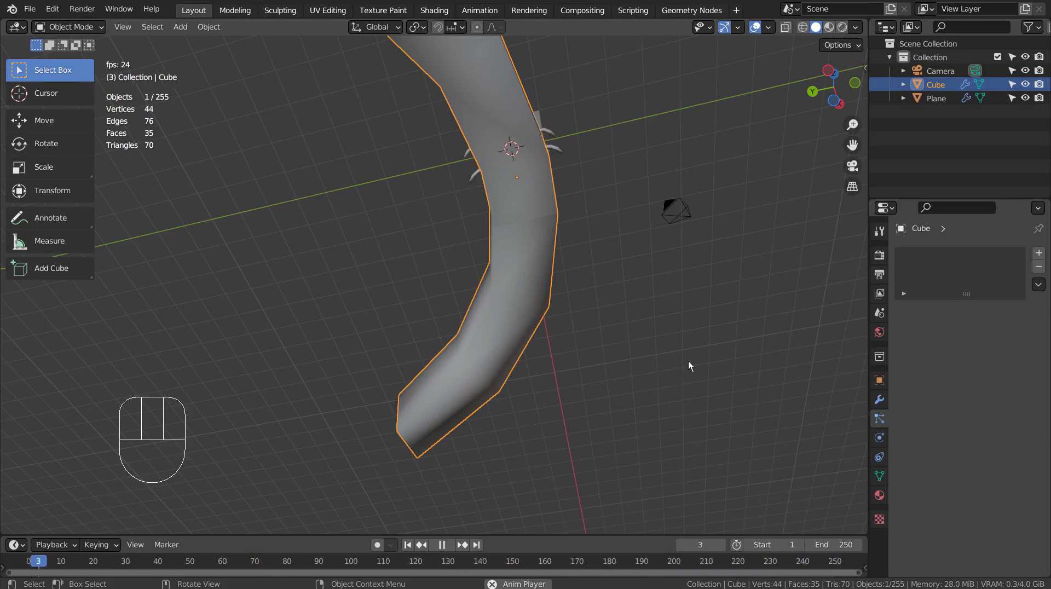
left_click(571, 199)
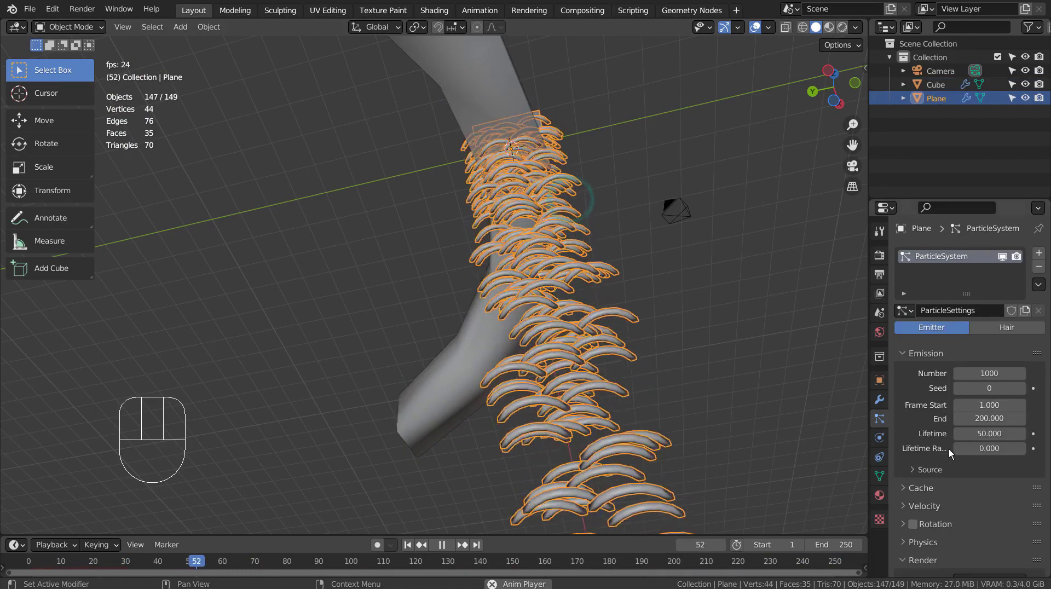
scroll(948, 449, "down", 5)
left_click(908, 395)
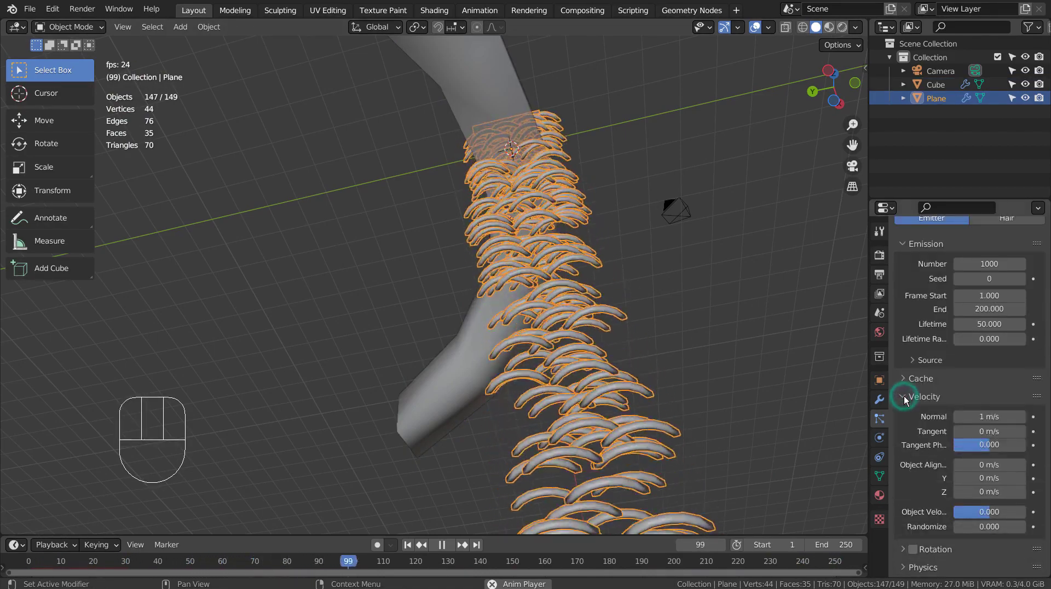
scroll(906, 398, "down", 3)
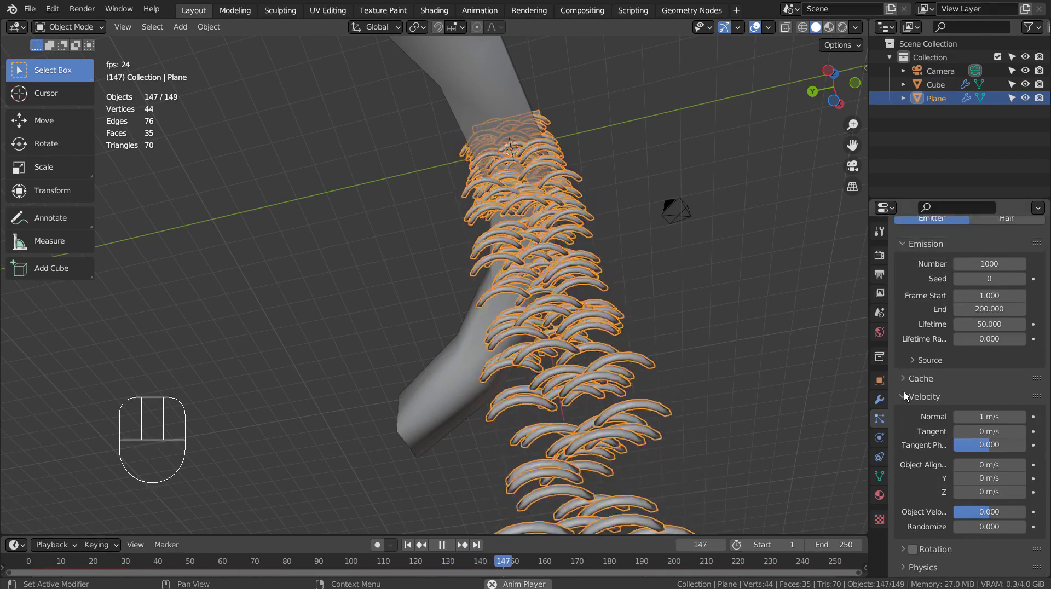
scroll(905, 392, "up", 5)
scroll(908, 378, "down", 4)
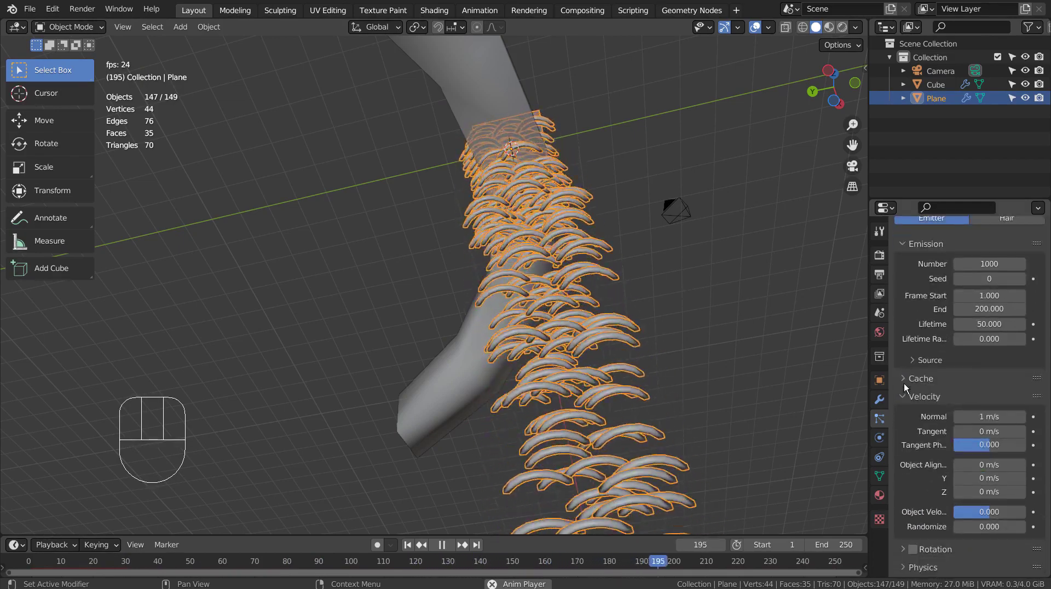
left_click(911, 361)
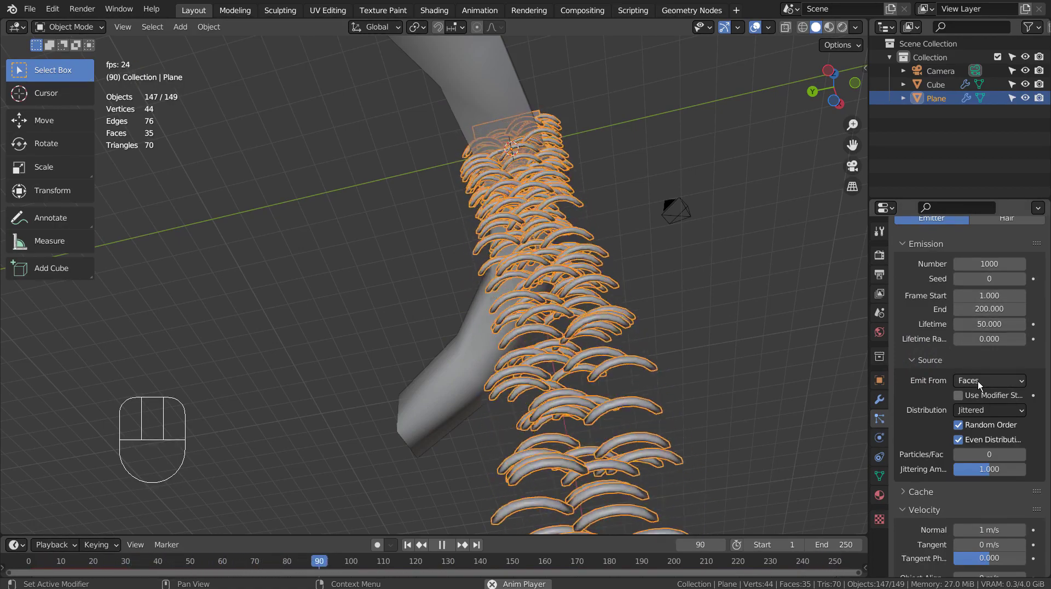
scroll(978, 382, "down", 4)
scroll(979, 385, "down", 8)
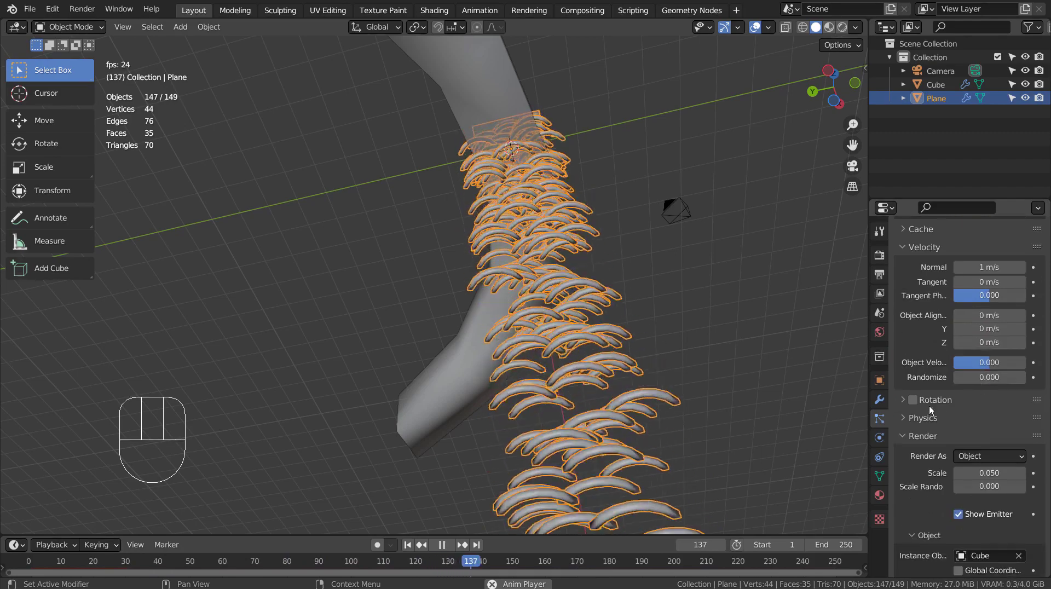
Step: Enable rotation on the plane's particle system with Randomize 0.813, Phase 0.672 and Randomize Phase 1.328
left_click(902, 400)
scroll(931, 393, "down", 2)
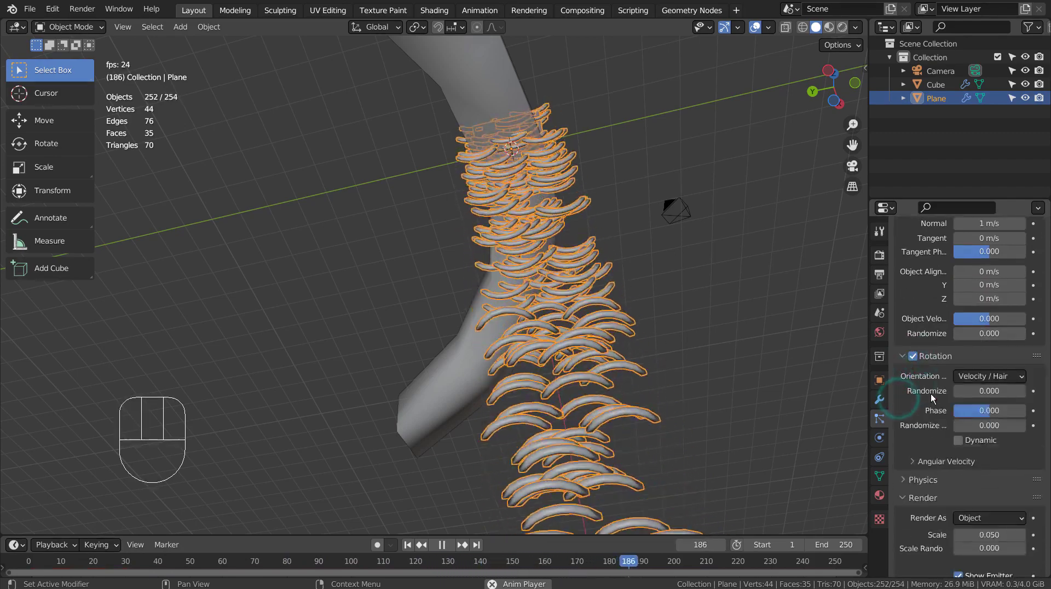
left_click_drag(980, 392, 1024, 392)
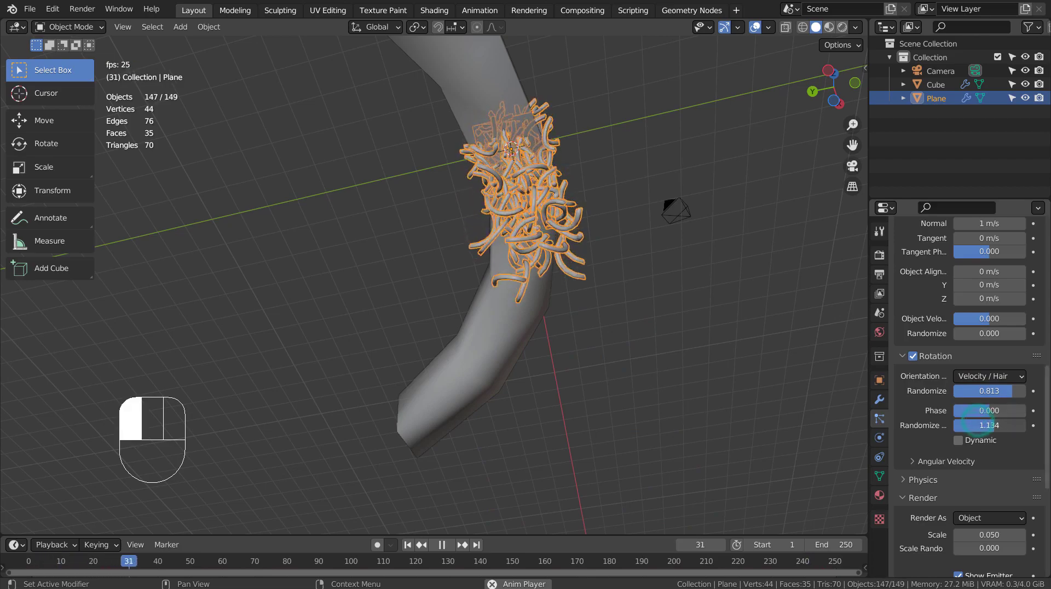
left_click_drag(979, 426, 1007, 410)
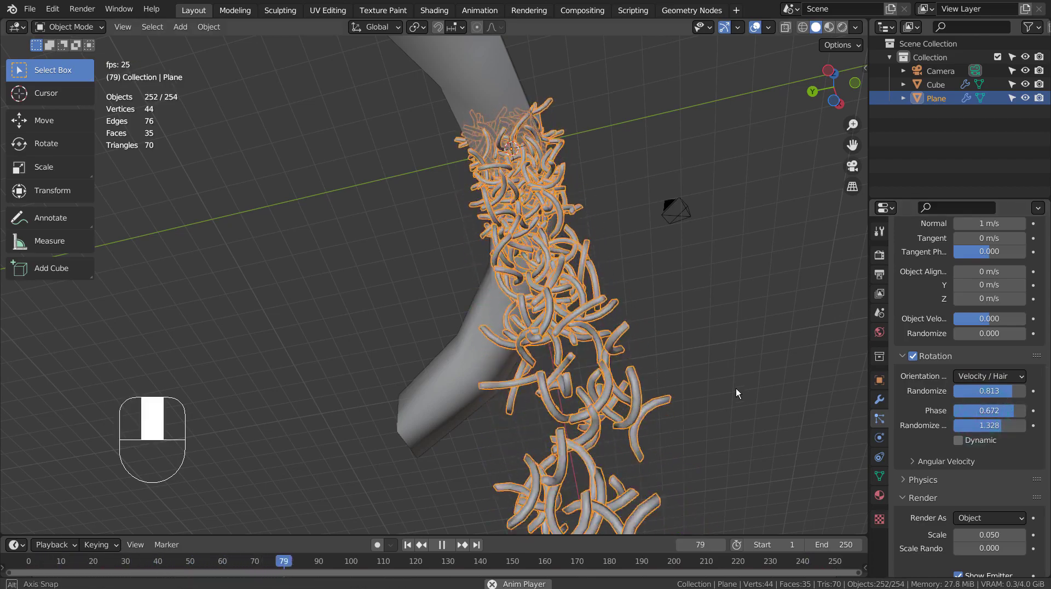
middle_click_drag(736, 389, 708, 359)
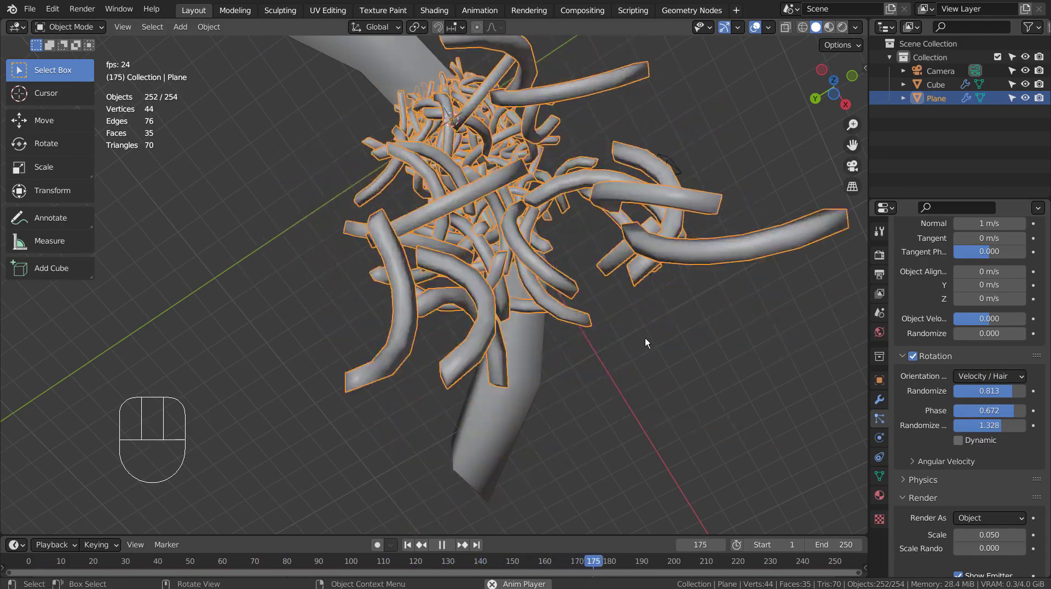
Step: Set the particles' Angular Velocity amount to 21.6 and hide the original Cube object from the viewport
left_click(911, 463)
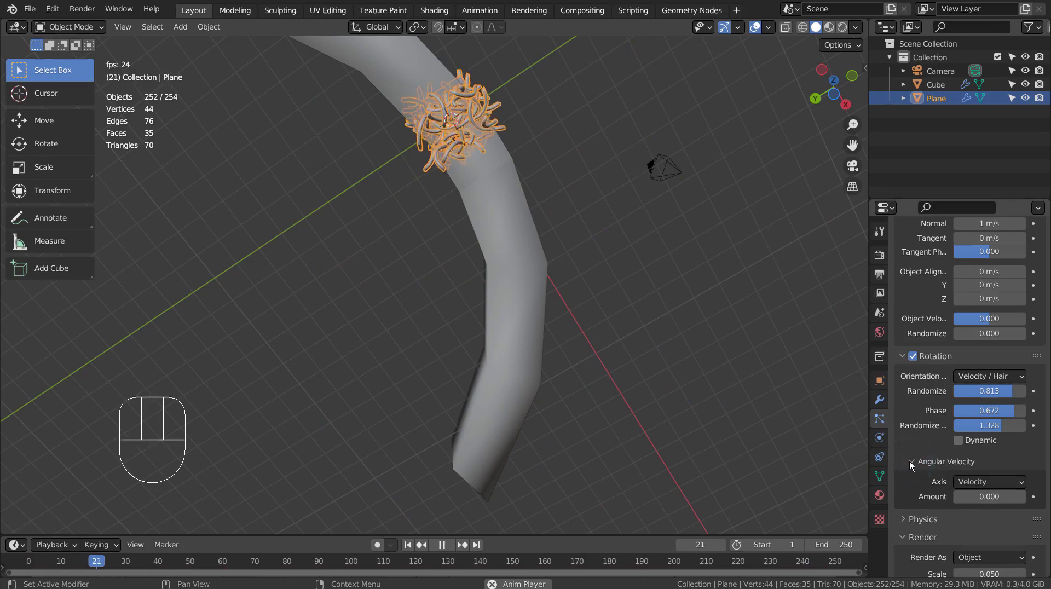
left_click_drag(988, 502, 1032, 502)
middle_click_drag(673, 376, 539, 461)
left_click(526, 315)
key("h")
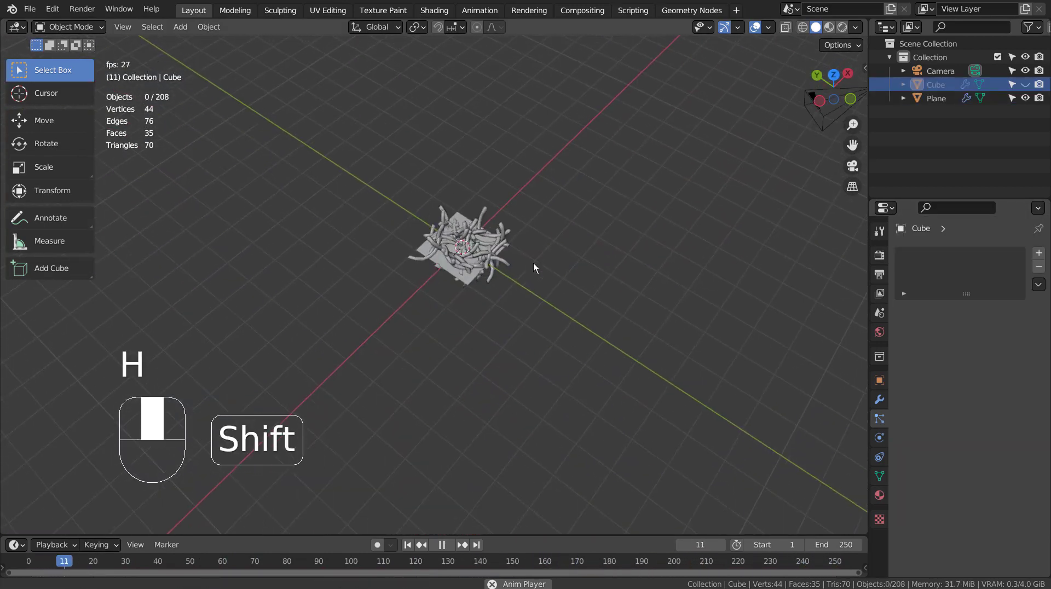
Step: Inspect the playing particles, select the emitter plane and set its Angular Velocity amount to 100
scroll(583, 371, "up", 10)
middle_click_drag(597, 400, 606, 422, "shift")
scroll(606, 423, "down", 10)
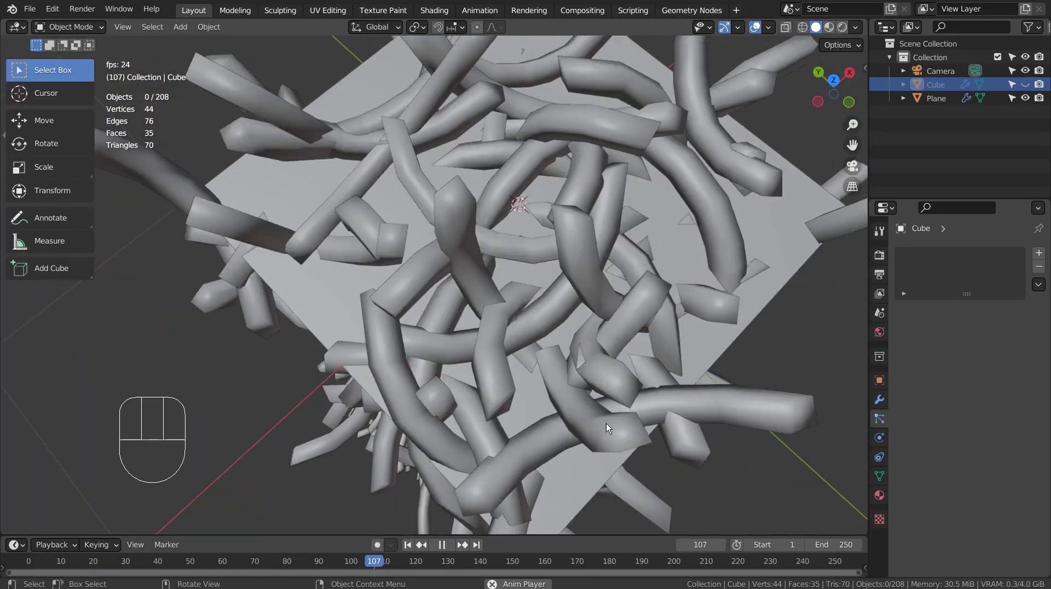
middle_click_drag(478, 385, 393, 562)
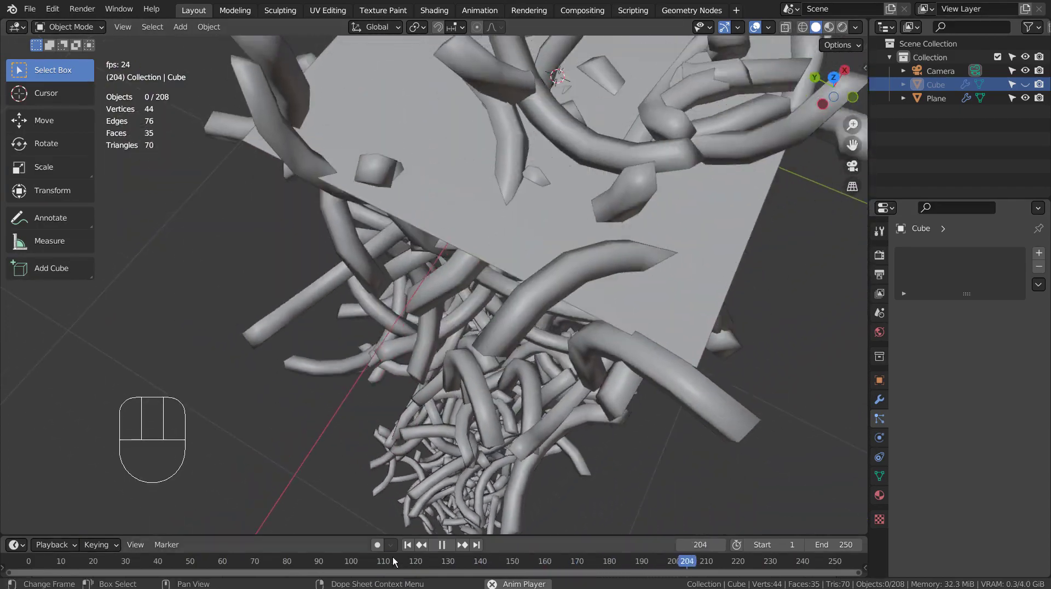
left_click(376, 561)
left_click(534, 438)
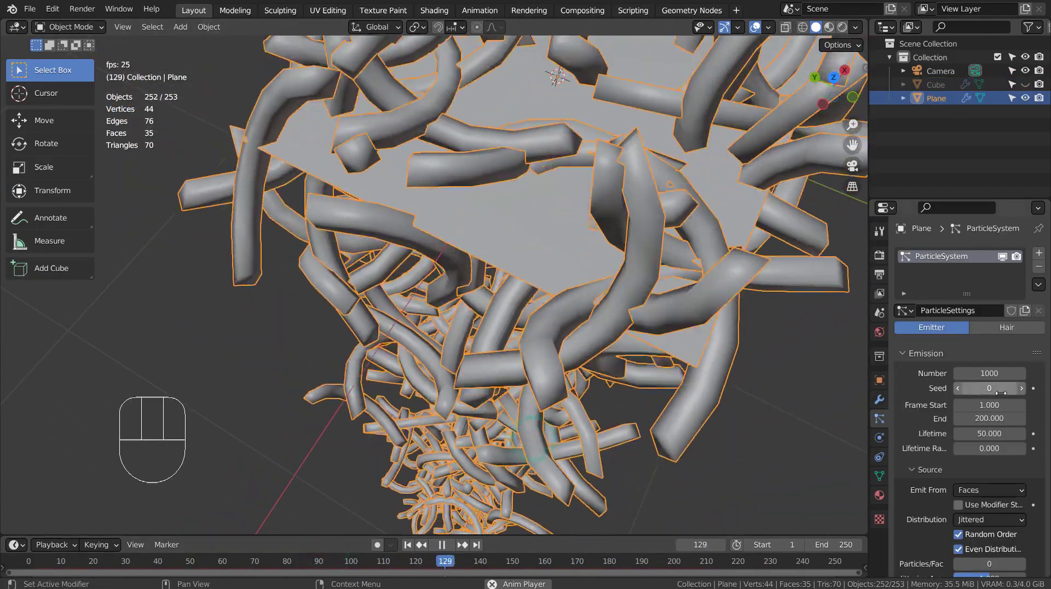
scroll(1024, 449, "down", 10)
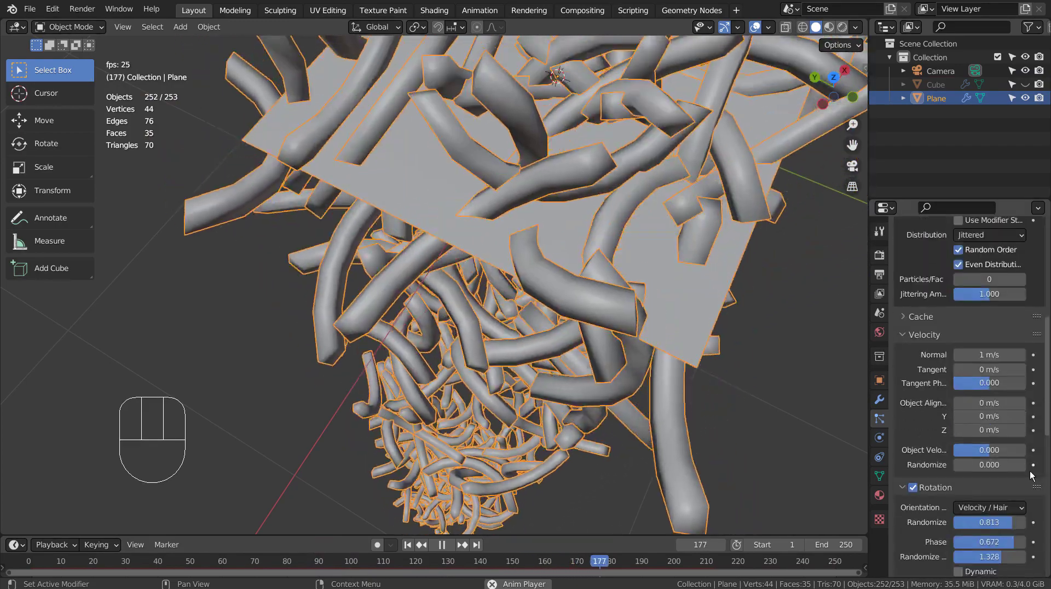
scroll(1024, 471, "down", 6)
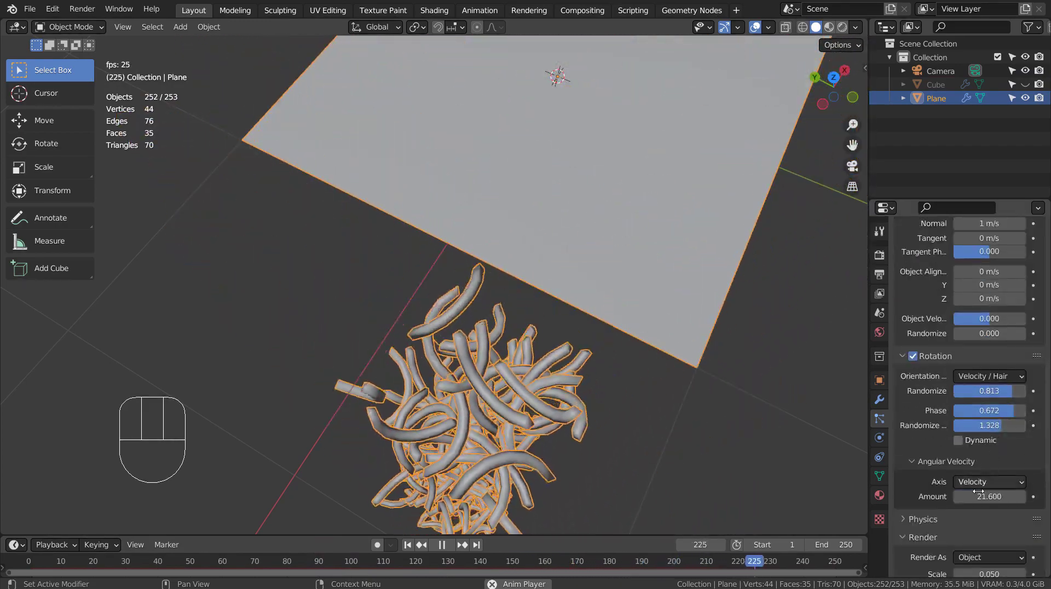
left_click_drag(978, 496, 1013, 495)
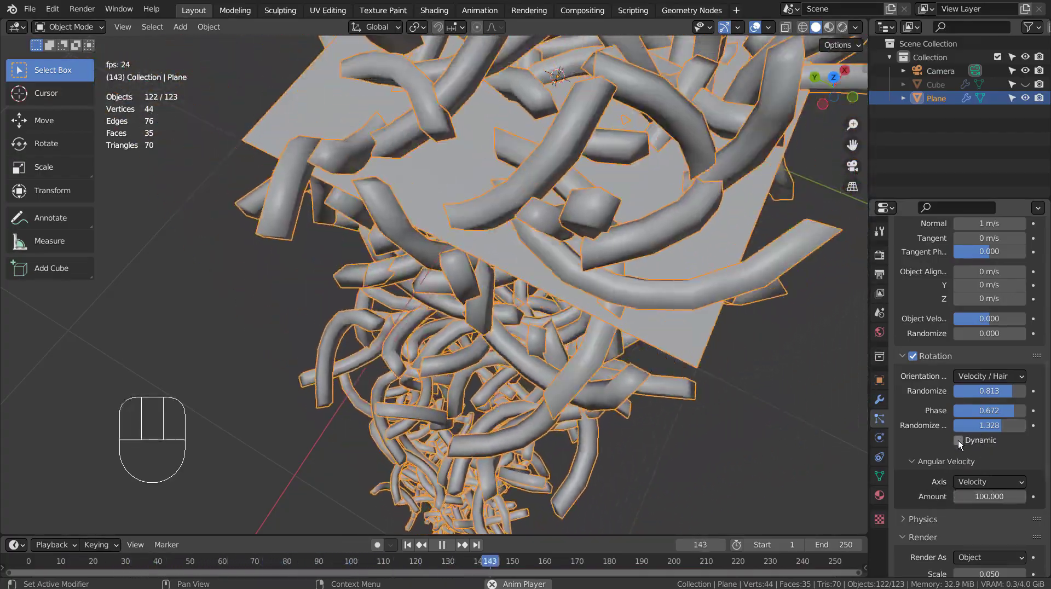
Step: Turn on Dynamic rotation for the particles and set their Angular Velocity amount to 3
left_click(958, 442)
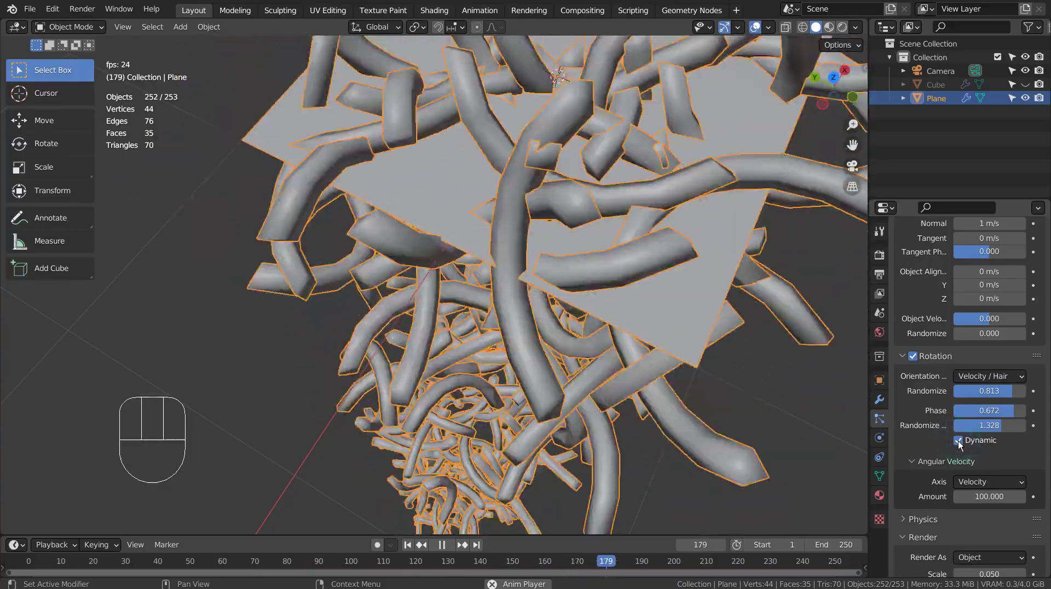
left_click(958, 441)
left_click(959, 441)
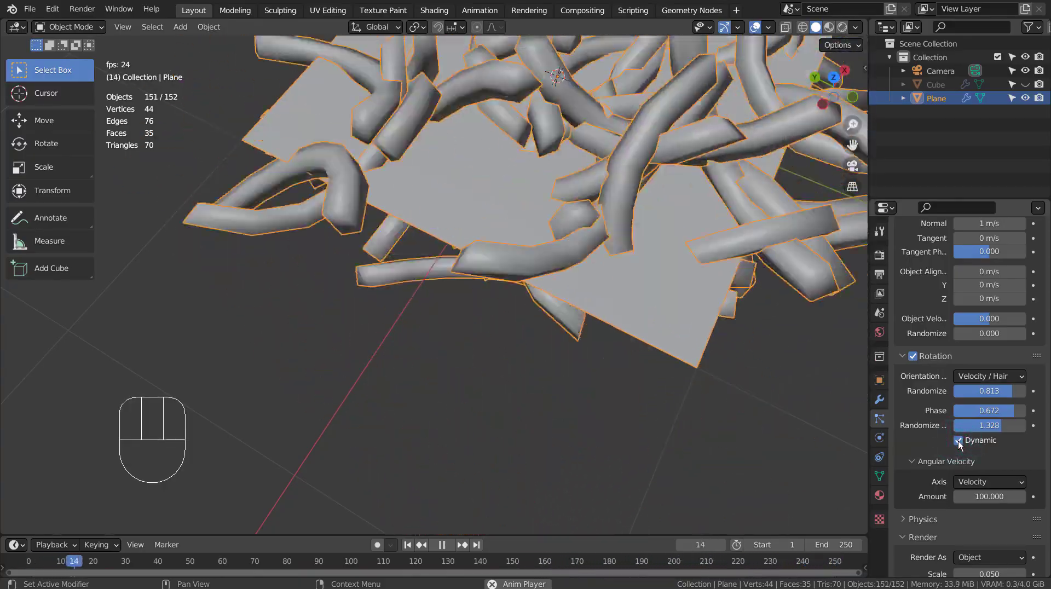
middle_click_drag(618, 471, 701, 306)
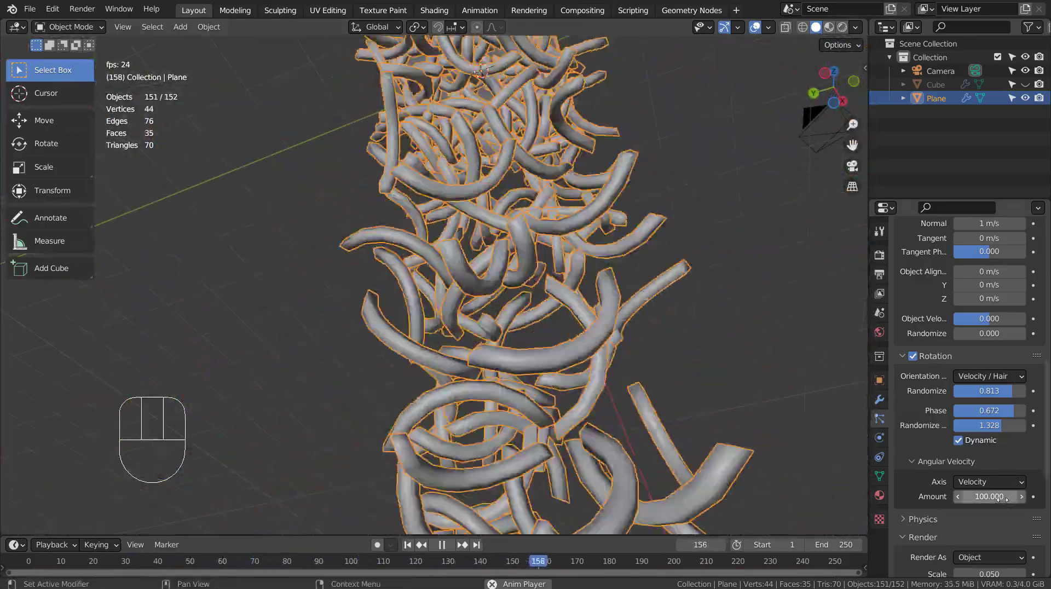
mouse_move(1002, 497)
left_mouse_down()
mouse_move(983, 497)
mouse_move(1002, 497)
left_mouse_up()
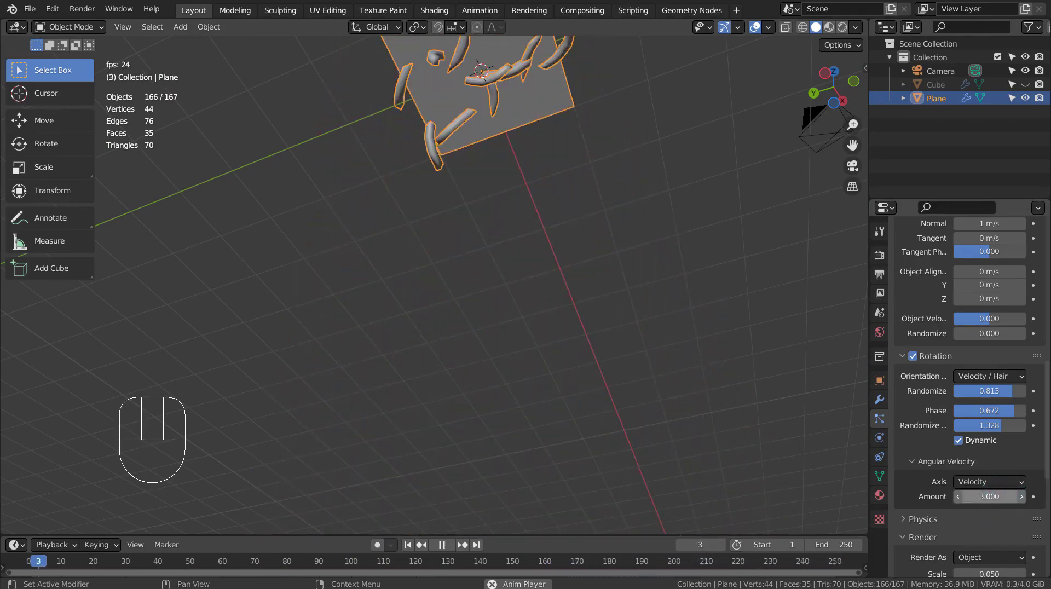
middle_click_drag(736, 396, 702, 319)
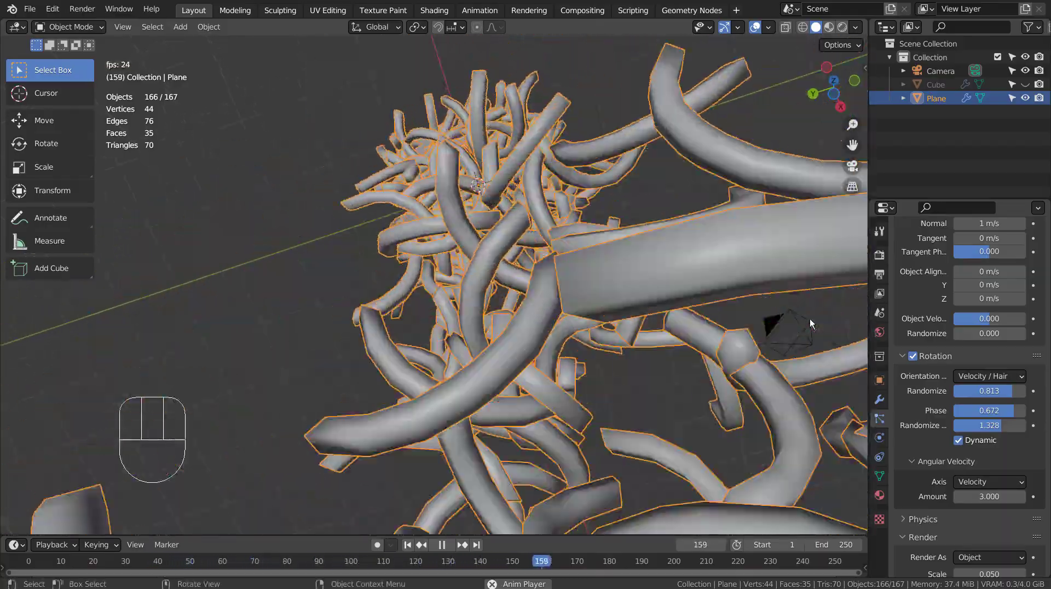
Step: Deselect the plane and set the render scale of the particle instances to 0.02
middle_click_drag(810, 319, 684, 446)
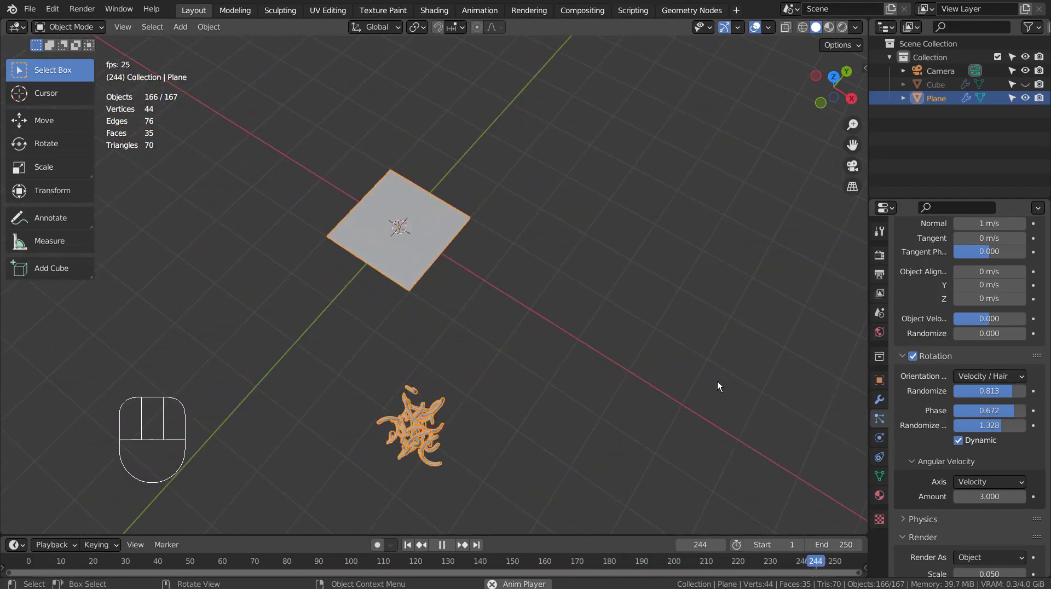
middle_click_drag(642, 399, 664, 271, "shift")
scroll(656, 333, "up", 6)
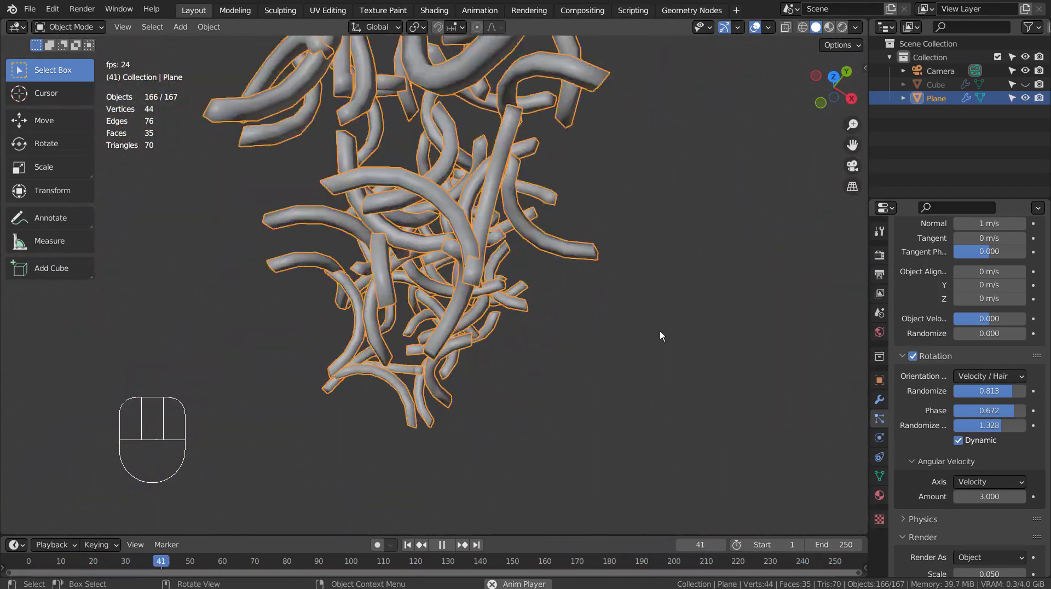
middle_click_drag(660, 332, 670, 364)
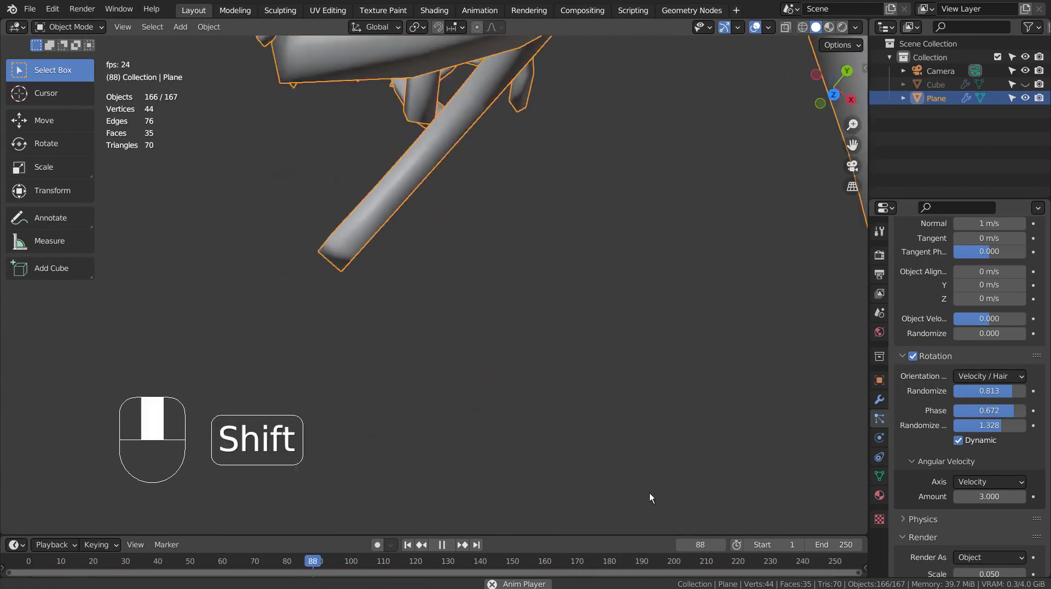
middle_click_drag(649, 493, 714, 284, "shift")
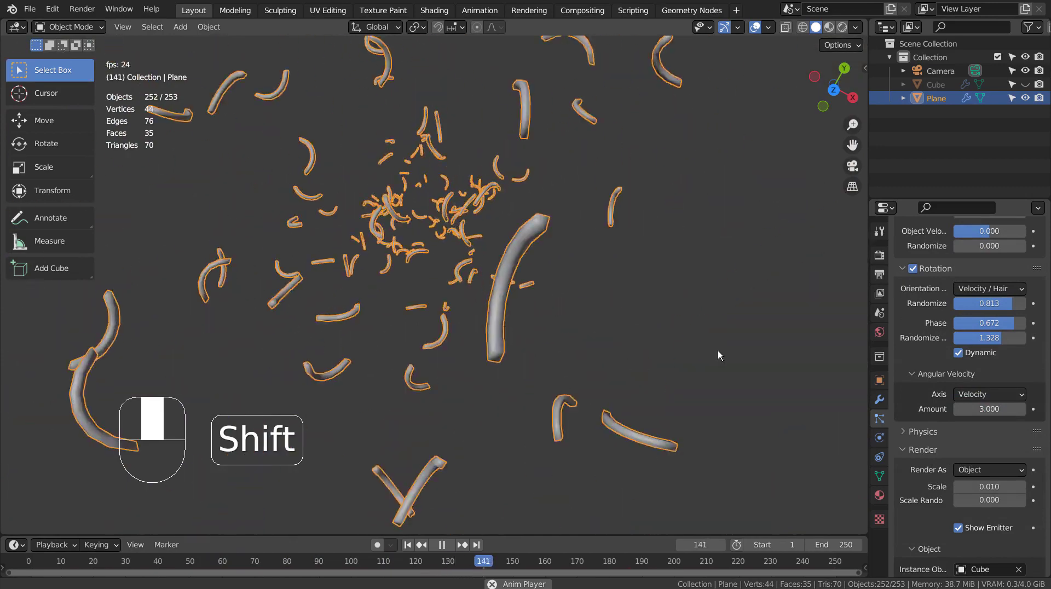
middle_click_drag(717, 355, 718, 373, "shift")
left_click(702, 308)
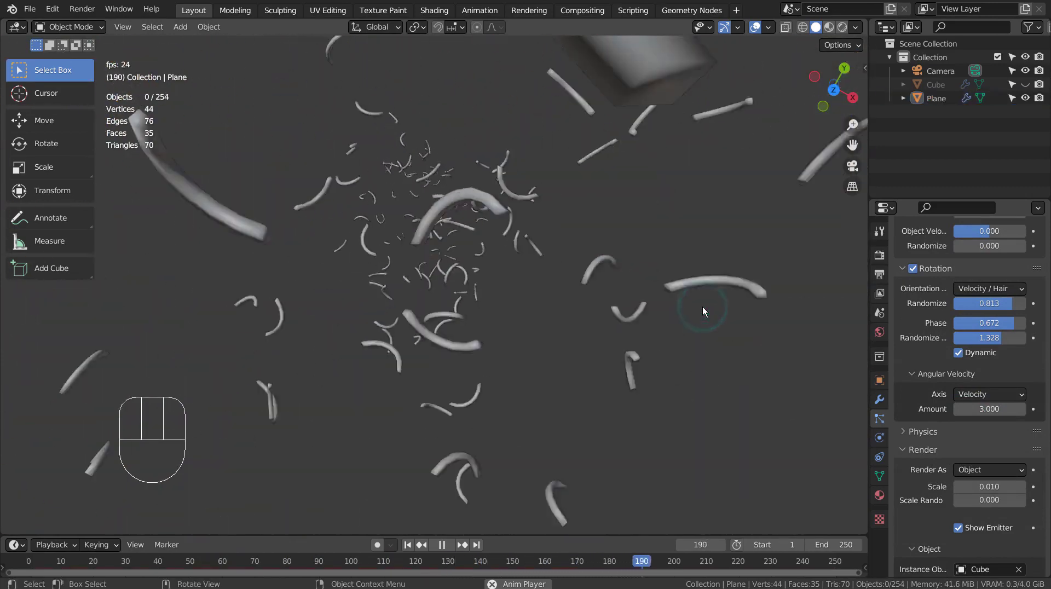
middle_click_drag(702, 307, 708, 311)
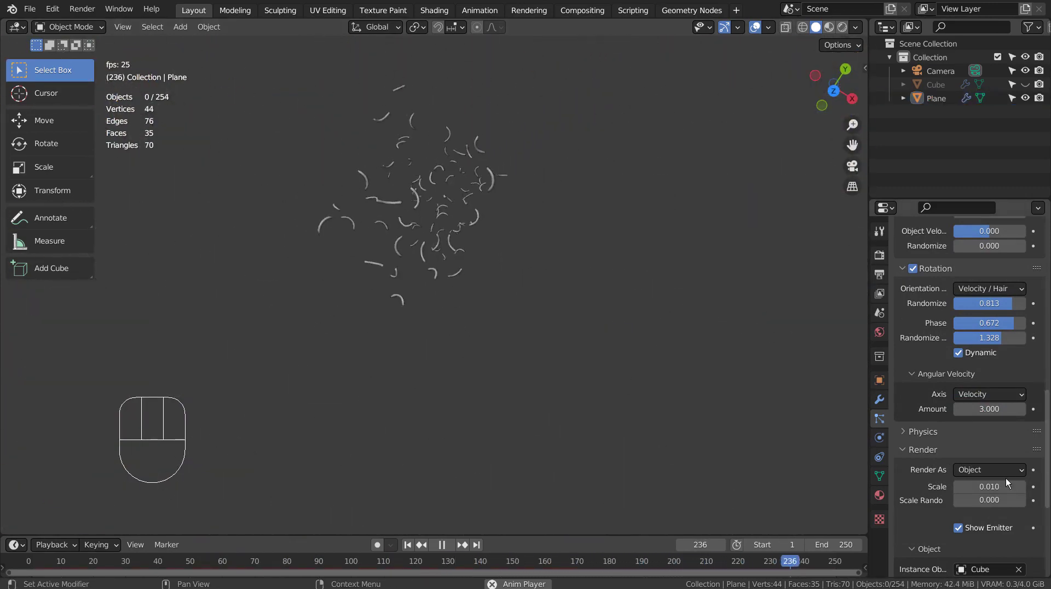
type("0.02")
key("Return")
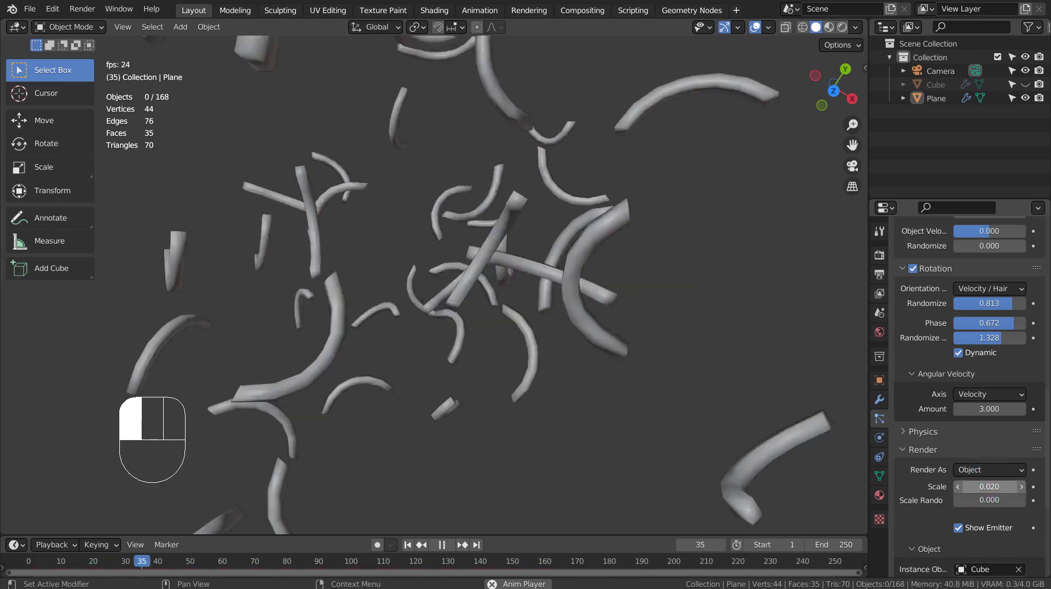
middle_click_drag(714, 340, 734, 347)
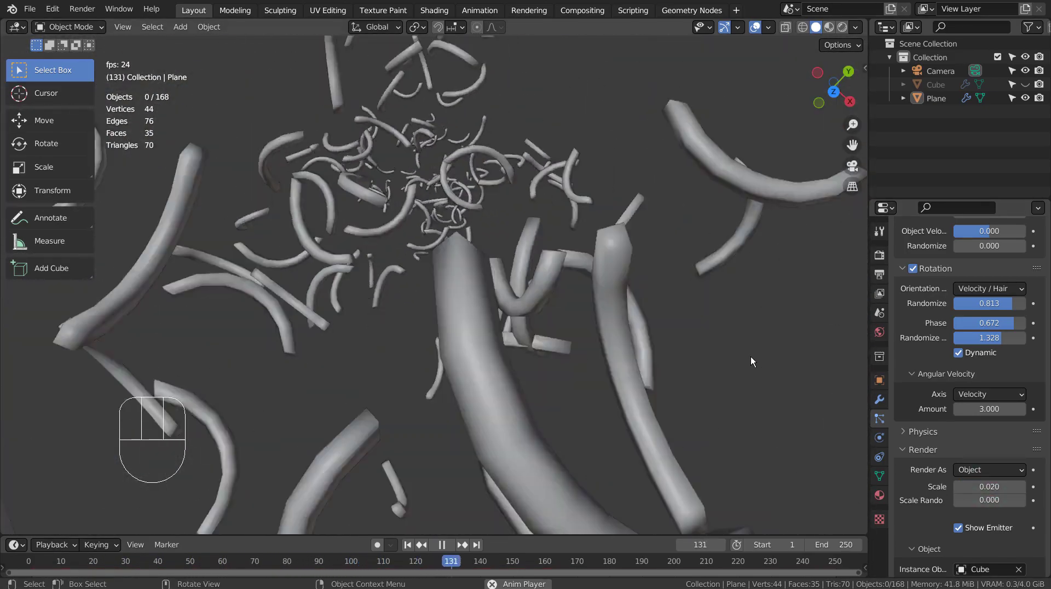
Step: Set both the particle emission's end frame and the particle lifetime to 250
scroll(969, 383, "up", 12)
scroll(991, 394, "up", 6)
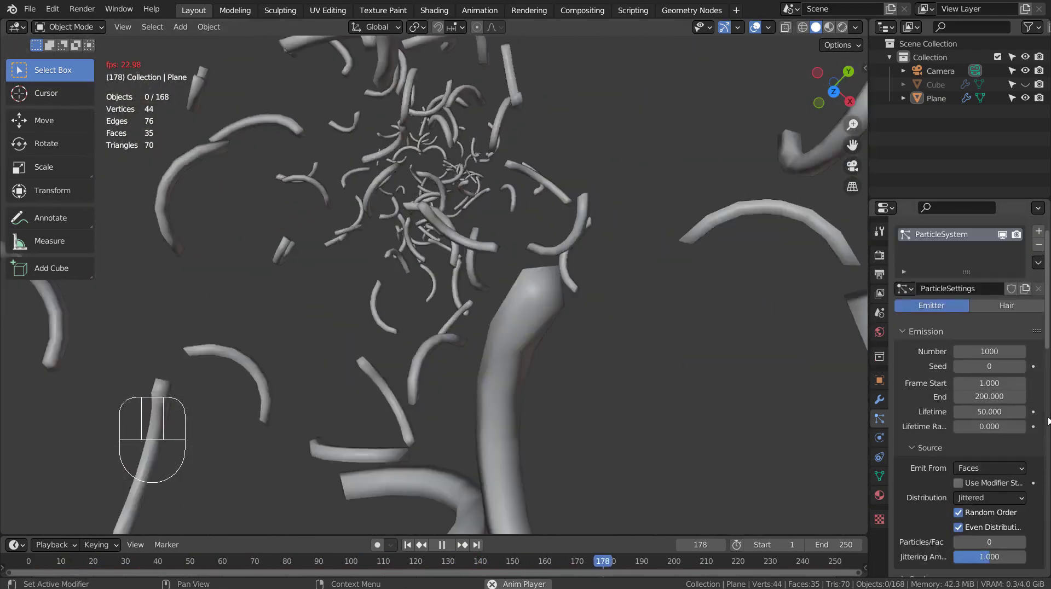
left_click(996, 395)
type("250")
key("Return")
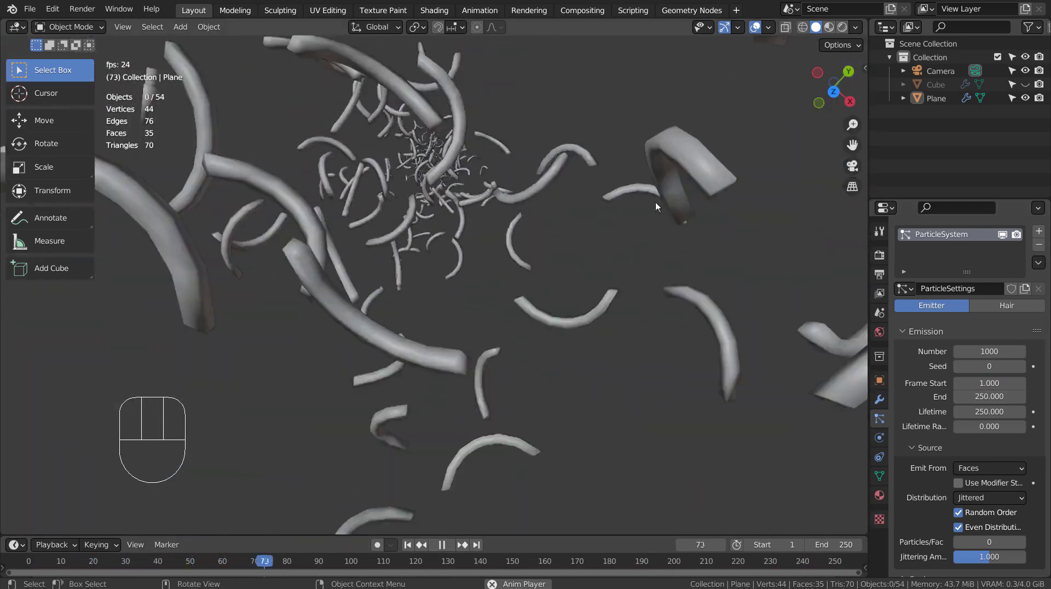
Step: Review the particle flow, stop the animation playback and return to frame 1
middle_click_drag(663, 195, 803, 133)
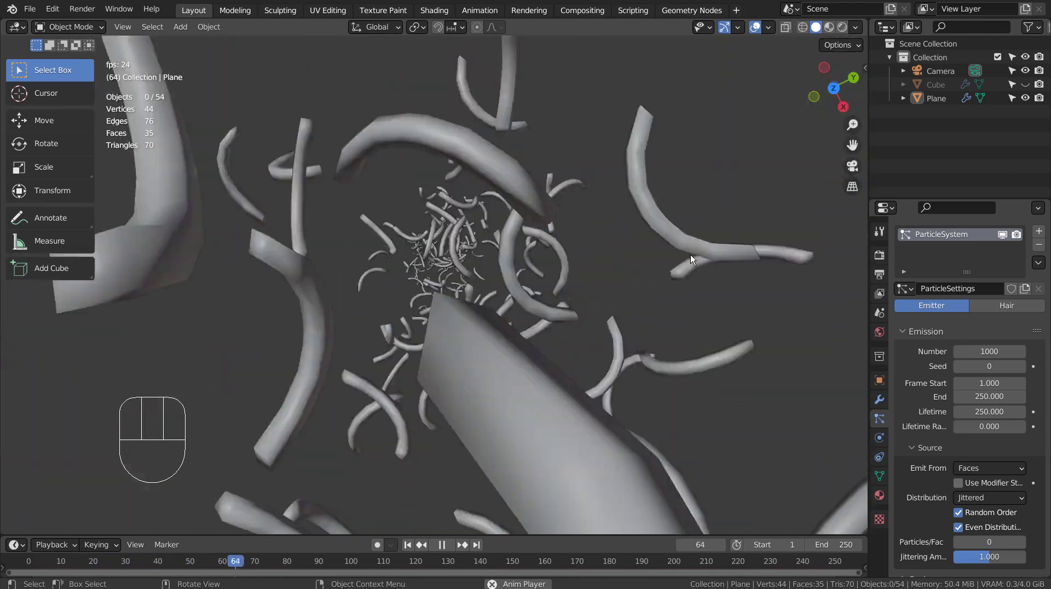
middle_click_drag(691, 257, 681, 293, "shift")
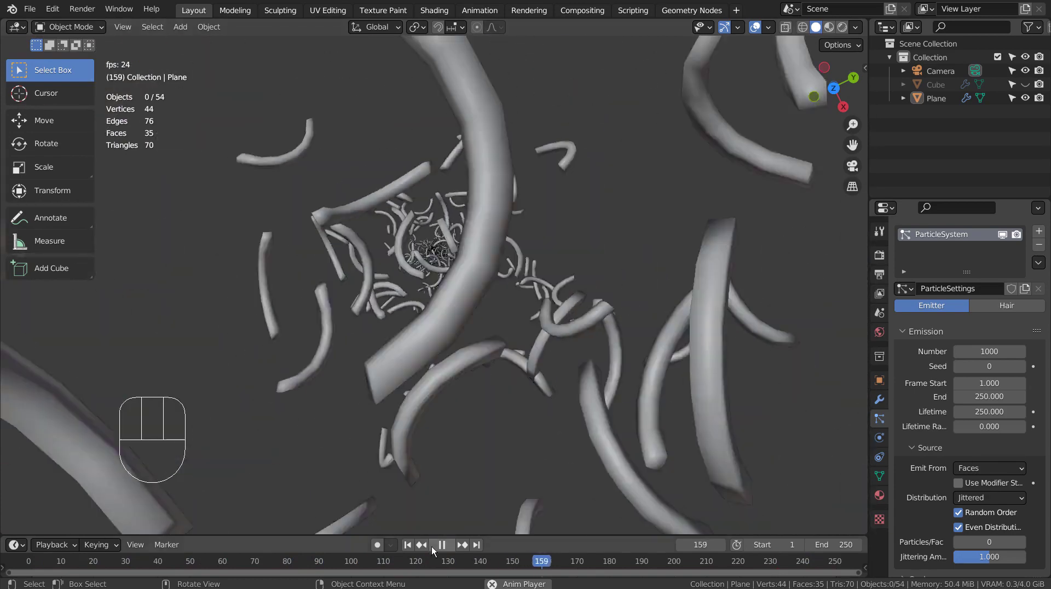
left_click(442, 545)
left_click(407, 545)
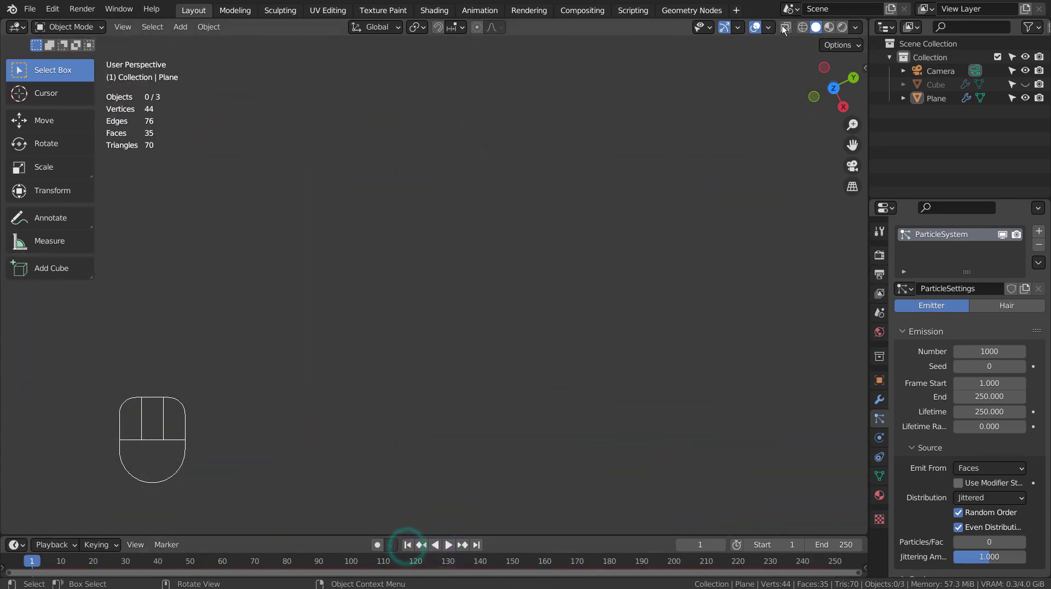
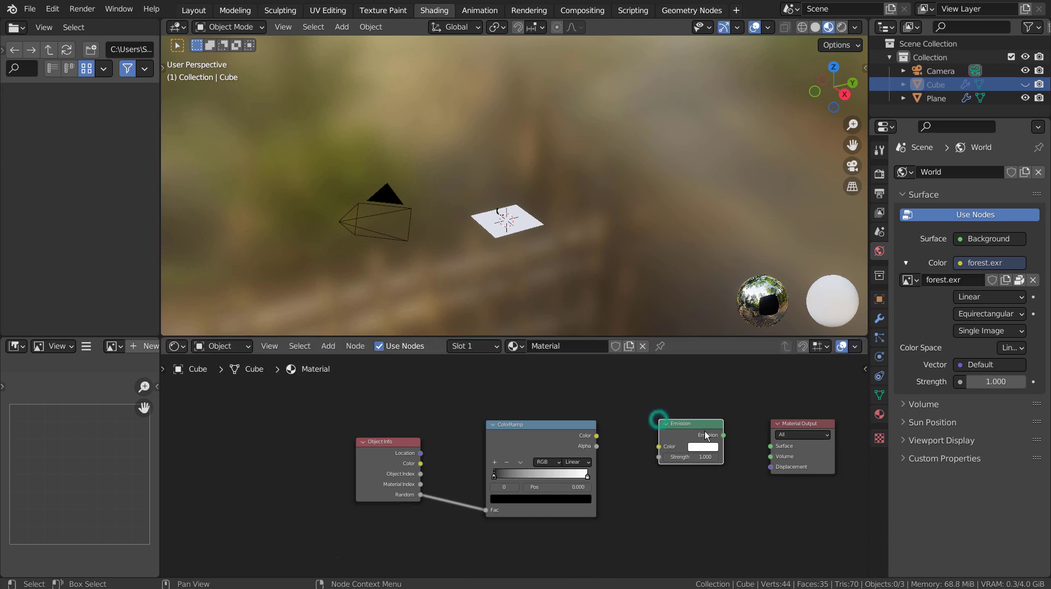
Step: Connect the Emission shader to the material's surface output, set its strength to 35 and feed the ColorRamp color into it
left_click_drag(723, 435, 771, 446)
key("Return")
left_click_drag(596, 435, 659, 446)
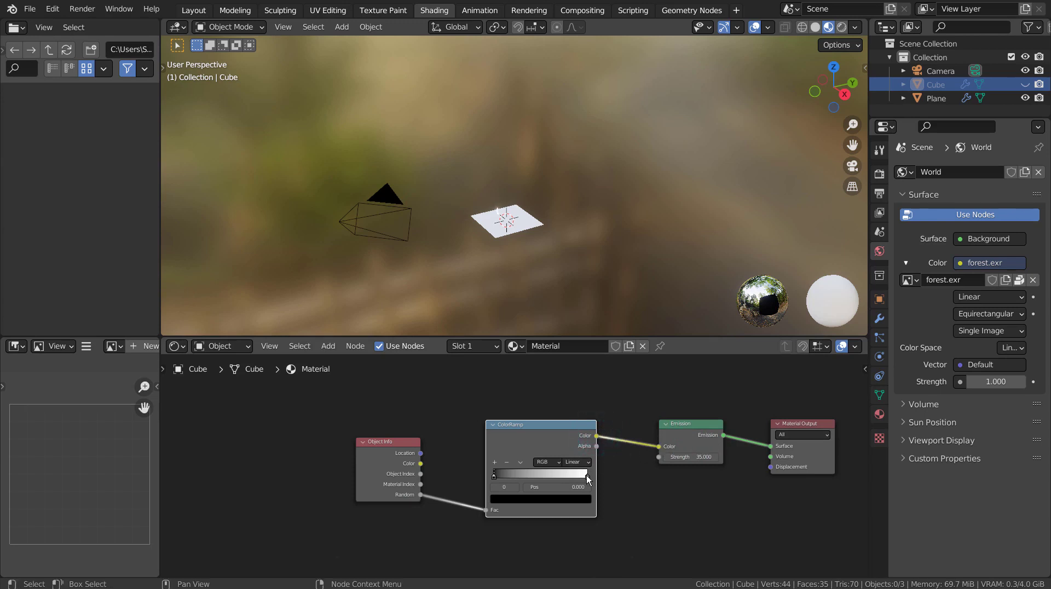
Step: Change the ColorRamp's first stop from black to white
left_click(496, 474)
left_click(512, 502)
scroll(543, 404, "up", 20, "ctrl")
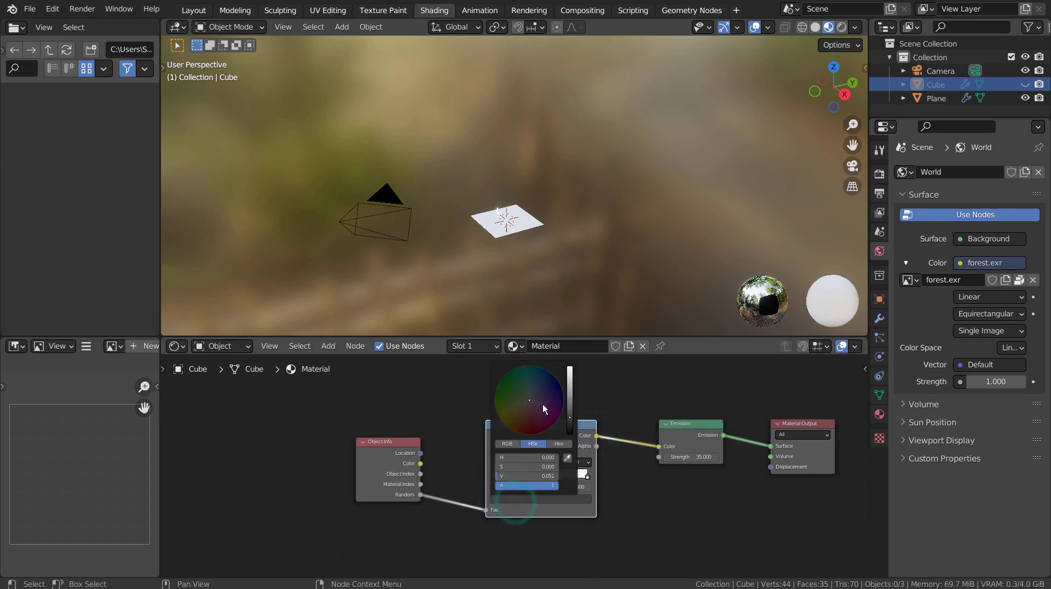
left_click(614, 410)
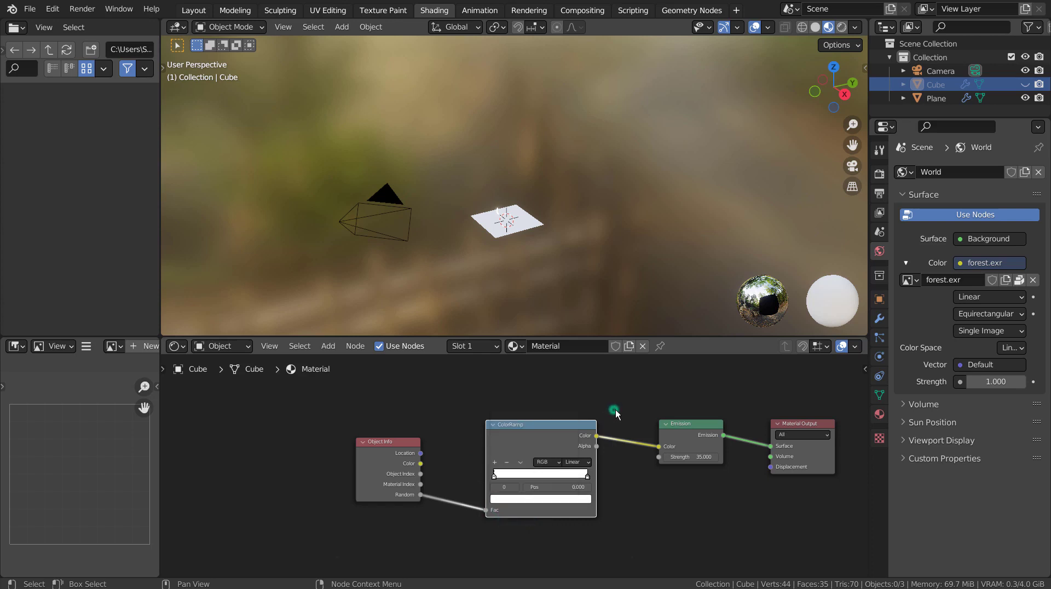
Step: Set the ColorRamp's last stop to bright green and add three more stops between the two ends
left_click(588, 476)
left_click(573, 500)
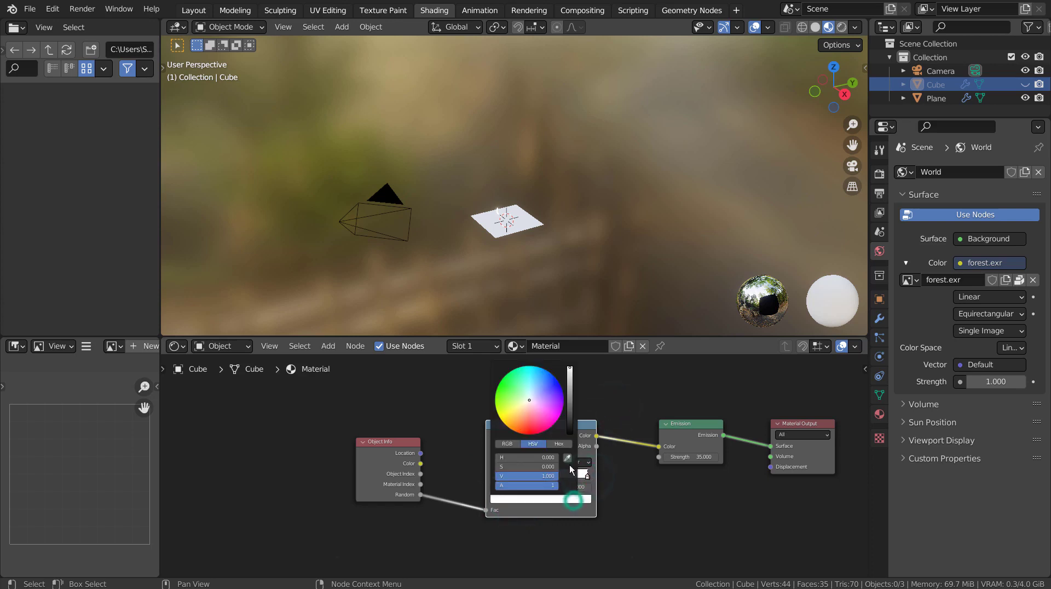
left_click(508, 381)
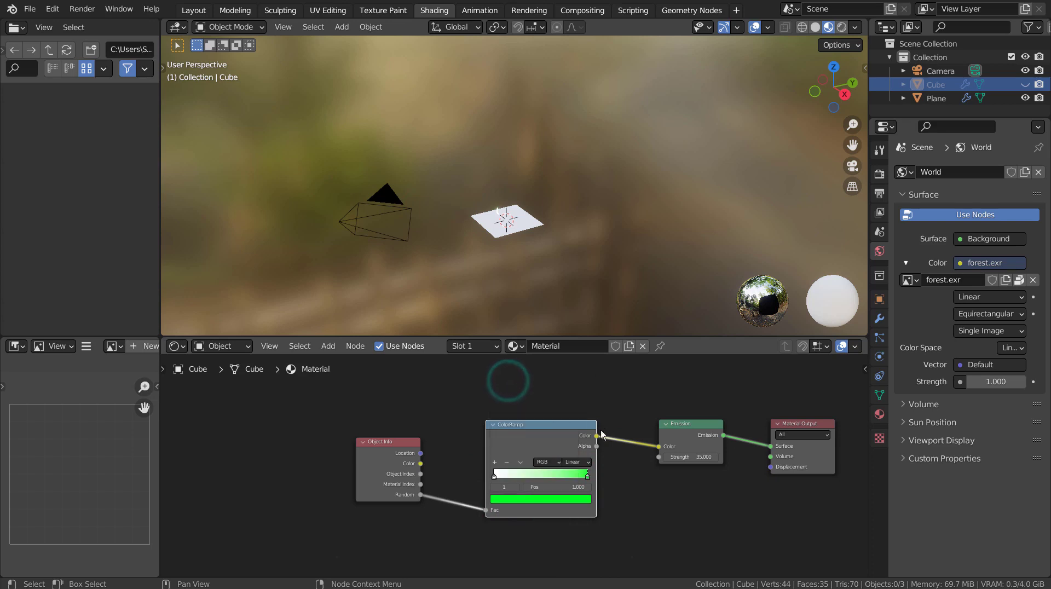
left_click(496, 463)
left_click(496, 462)
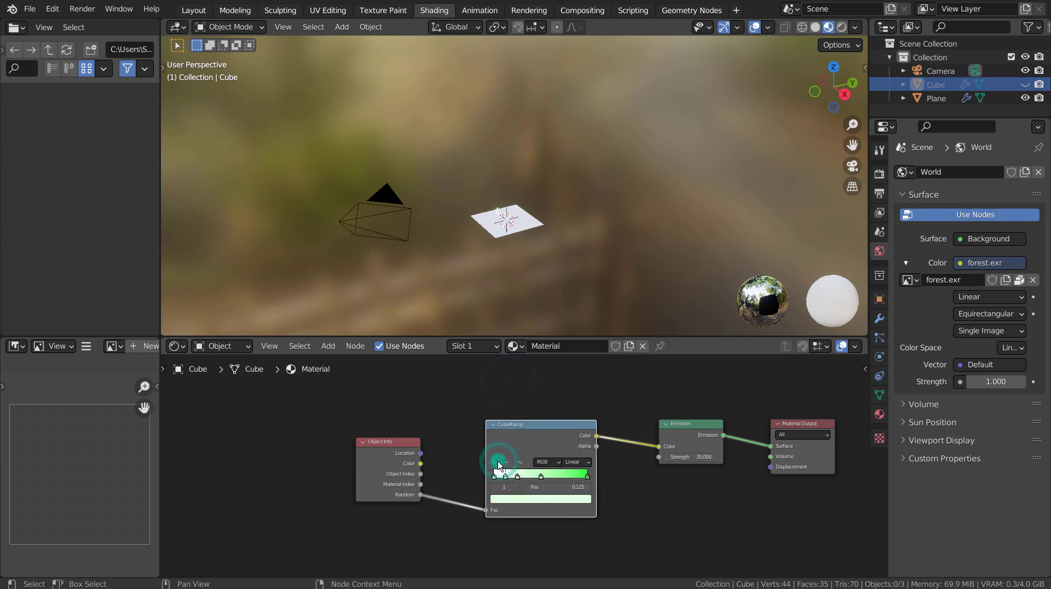
left_click(496, 463)
Step: Color the ColorRamp stop at position 0.500 blue and the stop at position 0.250 yellow
left_click(542, 474)
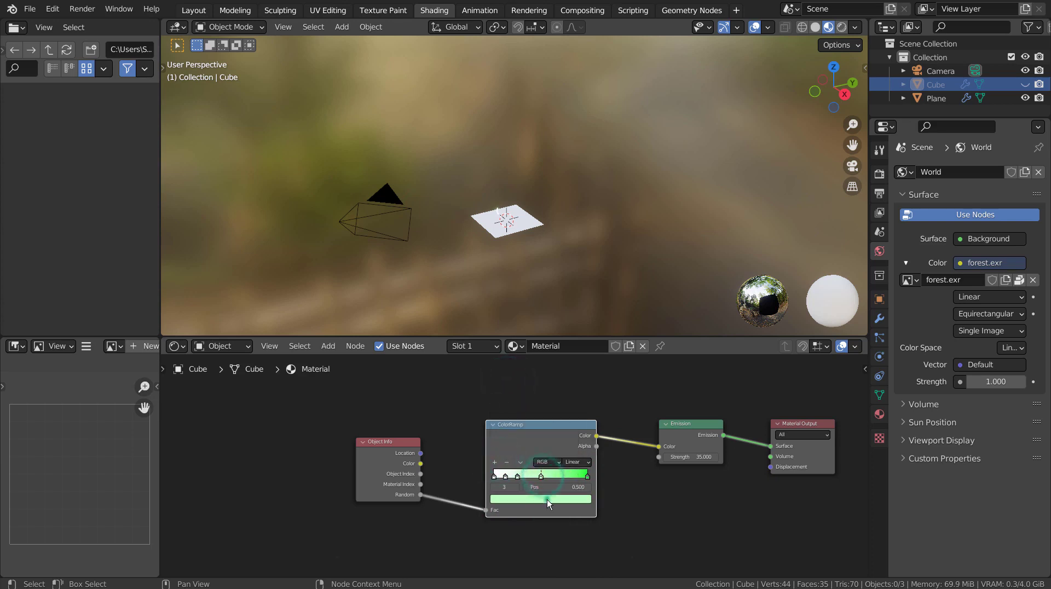
left_click(547, 499)
left_click(538, 394)
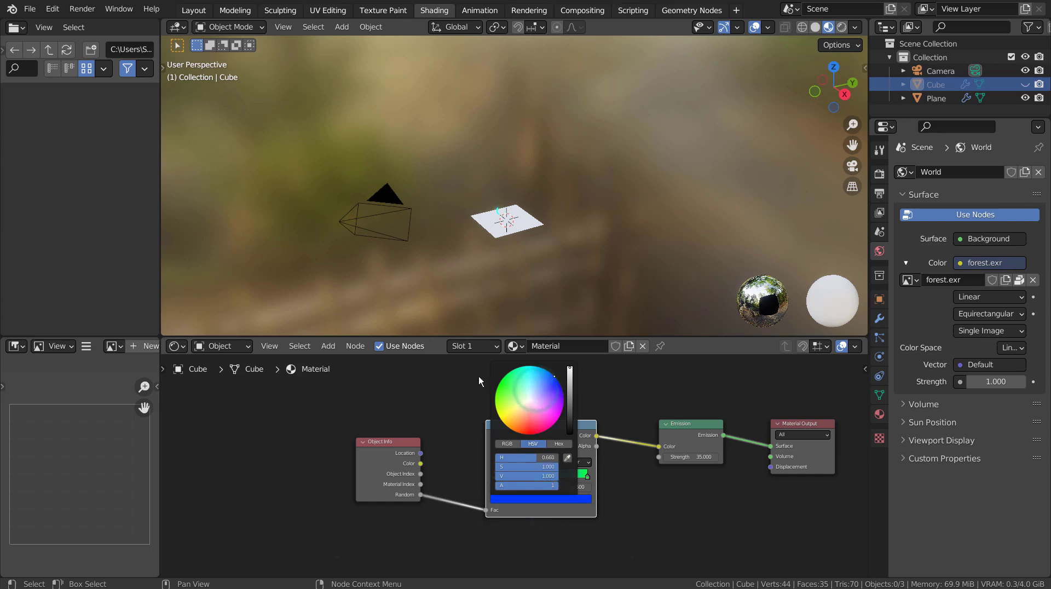
left_click(518, 475)
left_click(535, 499)
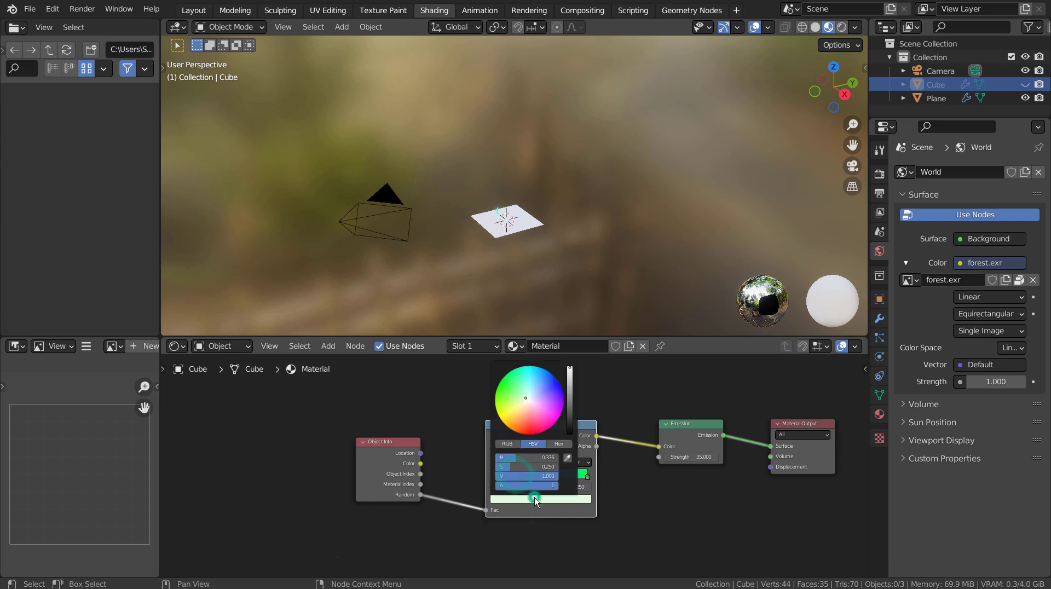
left_click(517, 418)
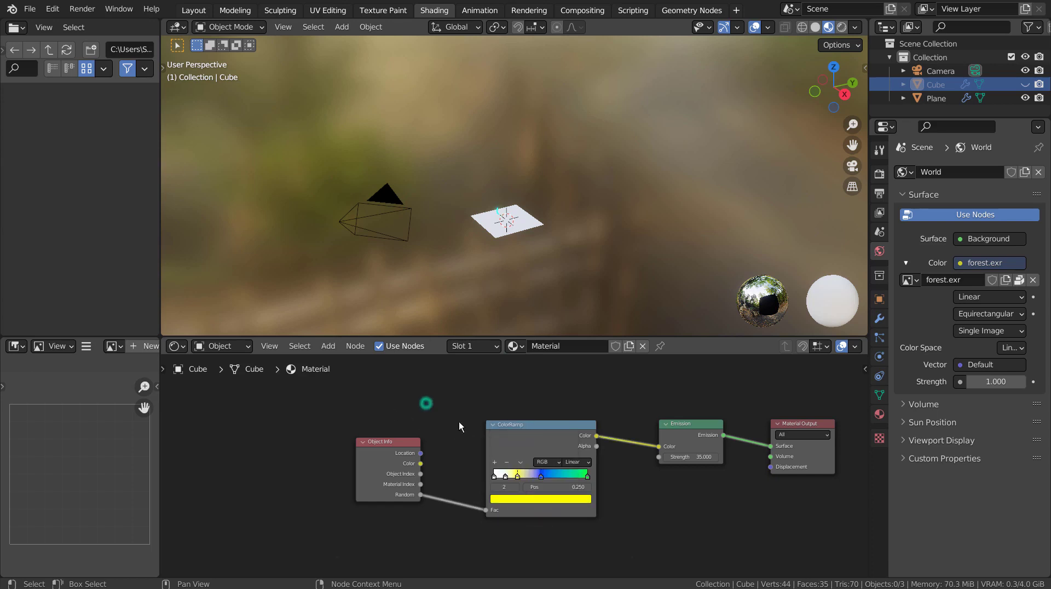
Step: Change the color of the ColorRamp stop at position 0.125 to orange
left_click(505, 477)
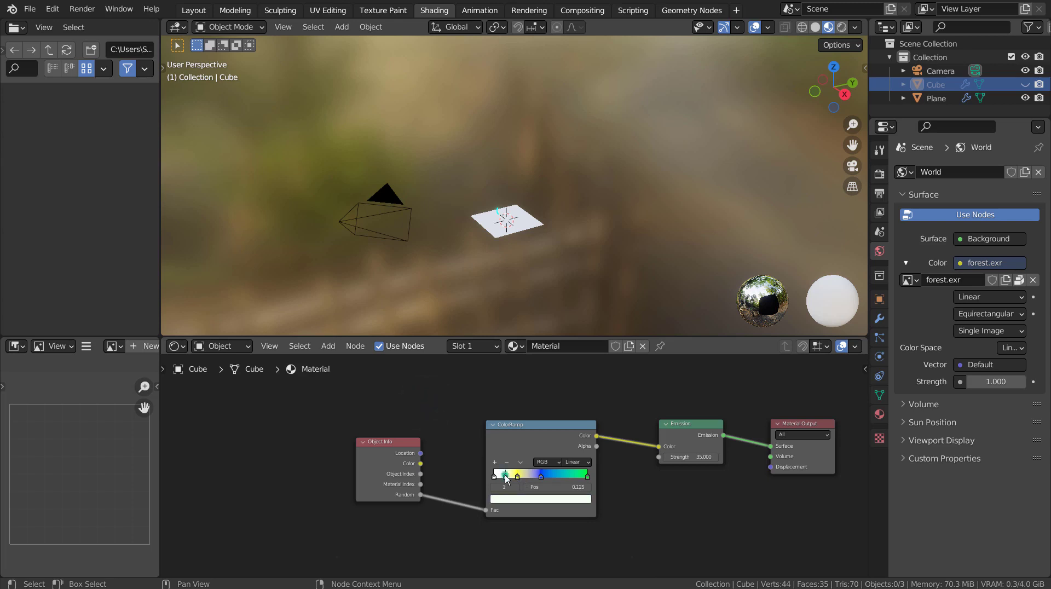
left_click(525, 502)
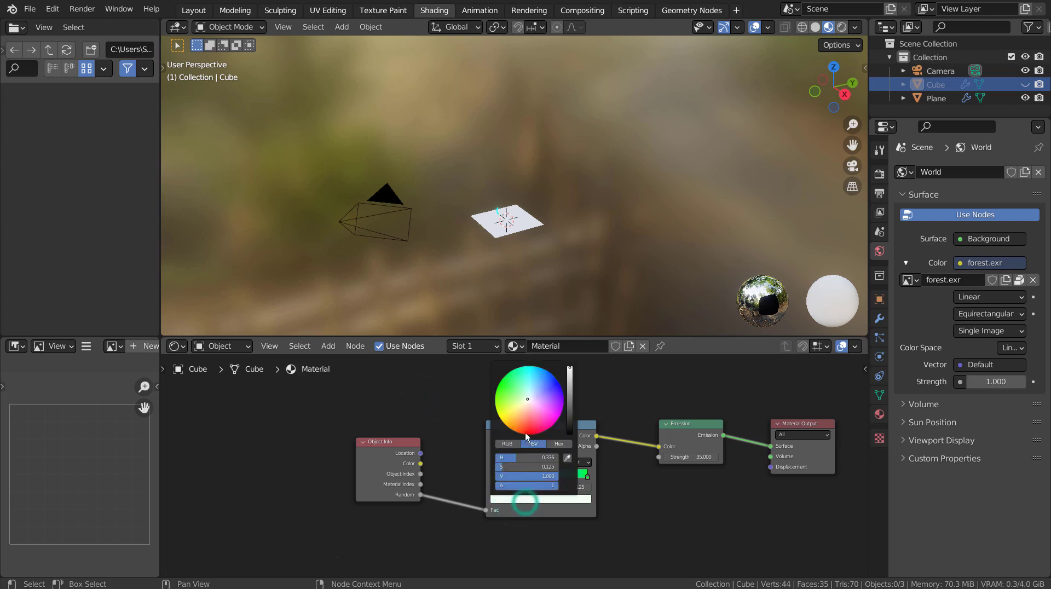
left_click(525, 433)
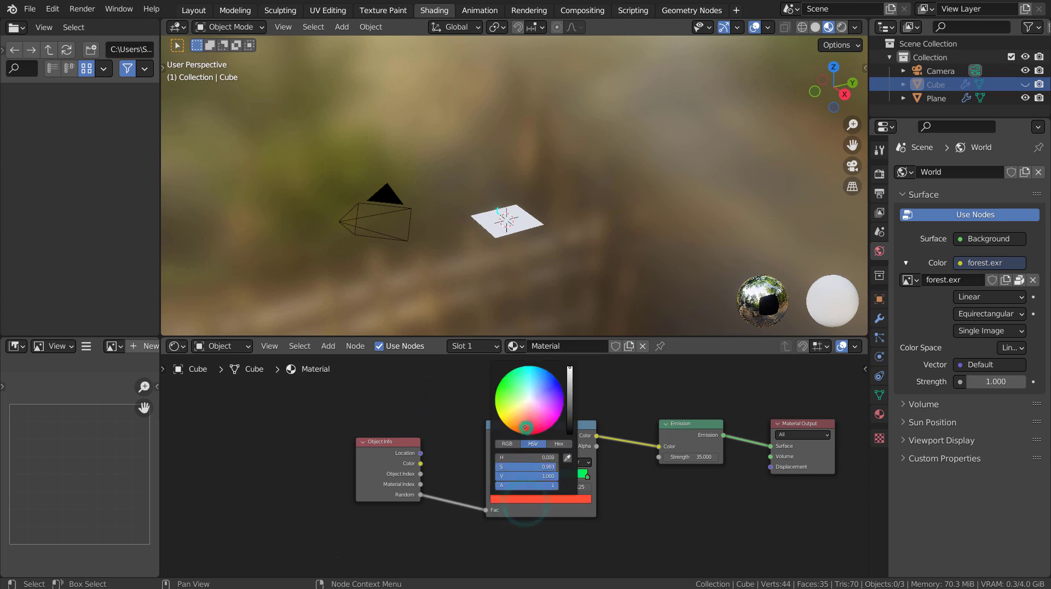
left_click(455, 465)
key("ctrl+z")
Step: Color the ColorRamp's first stop magenta and set the ramp's interpolation to Constant
left_click(513, 500)
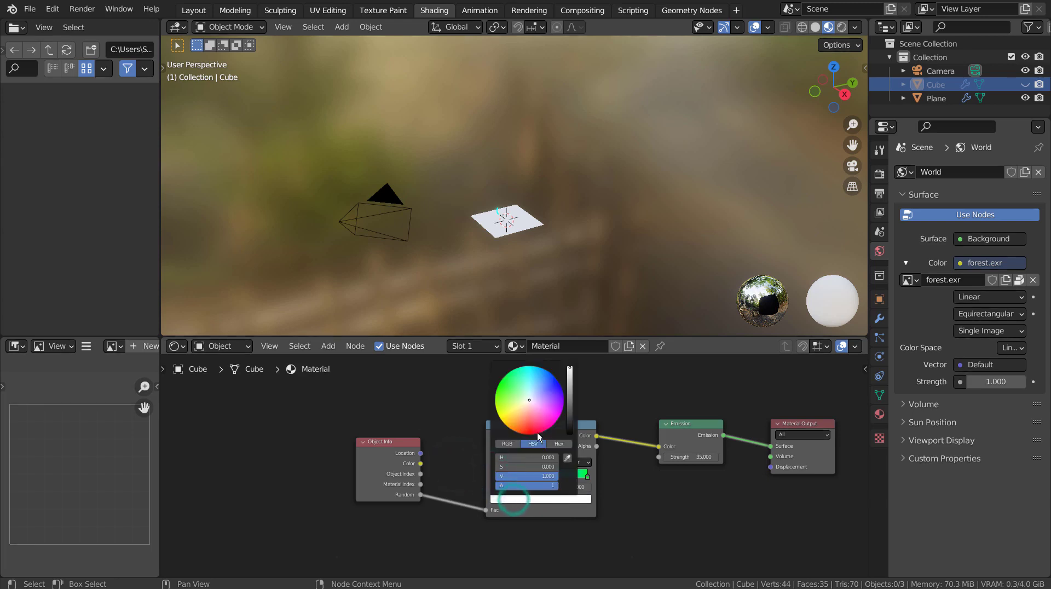
left_click(562, 415)
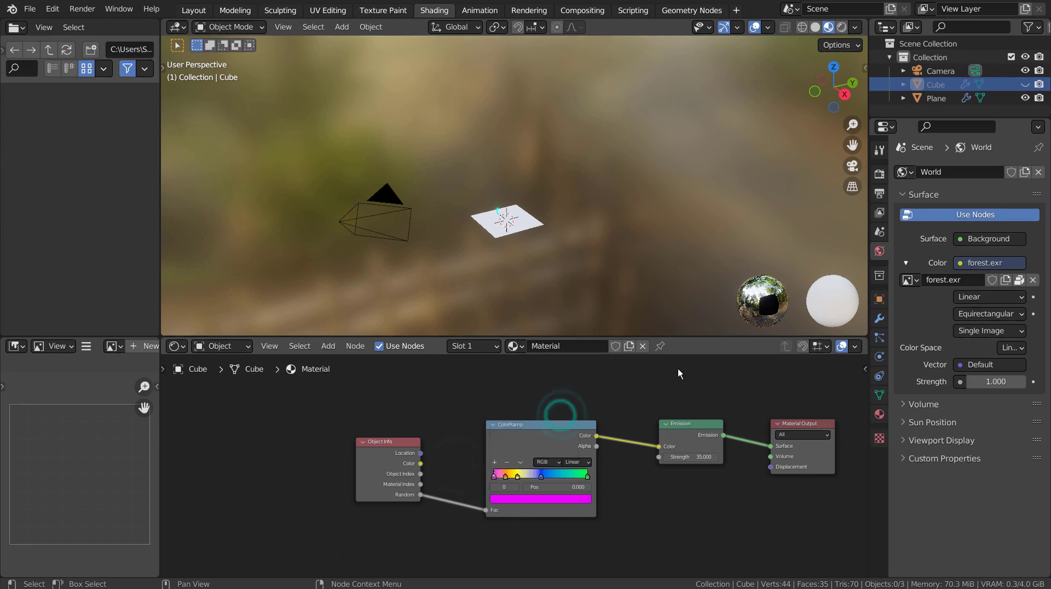
left_click(581, 462)
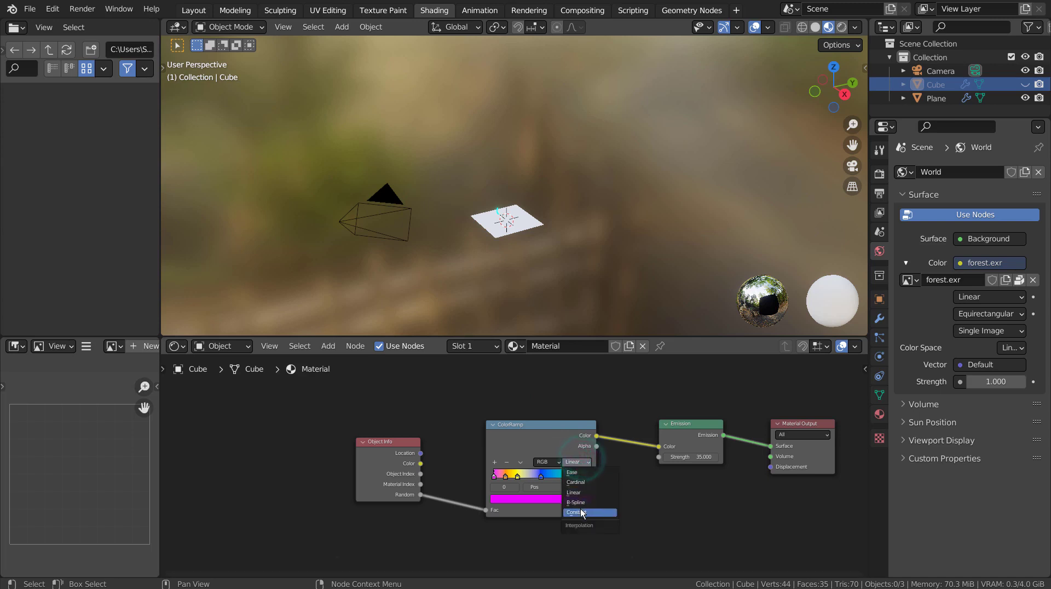
left_click(581, 509)
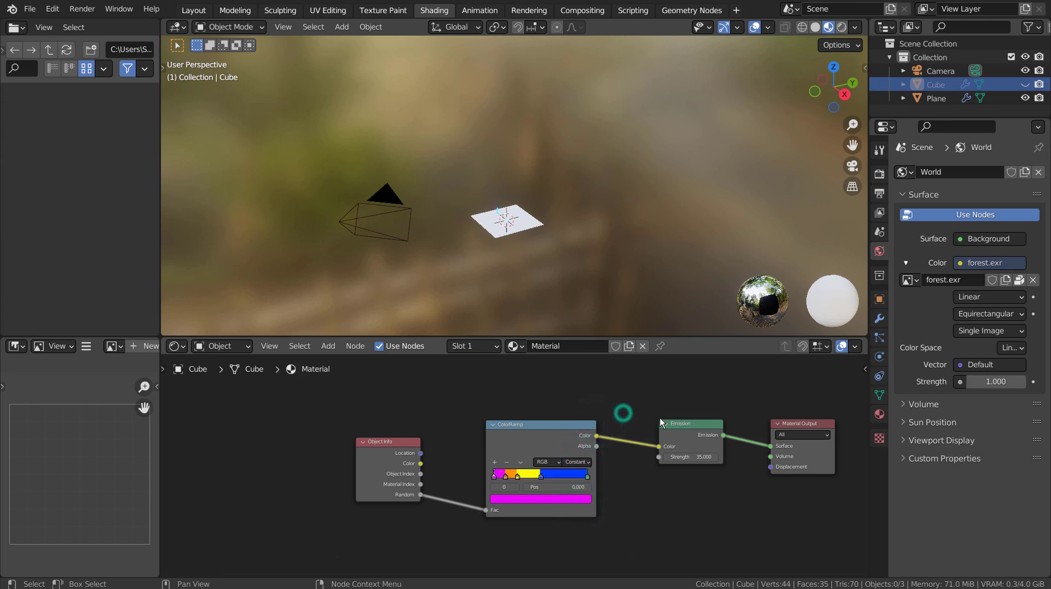
Step: Switch to the Layout workspace with rendered viewport shading and play the particle animation
left_click(195, 11)
left_click(842, 27)
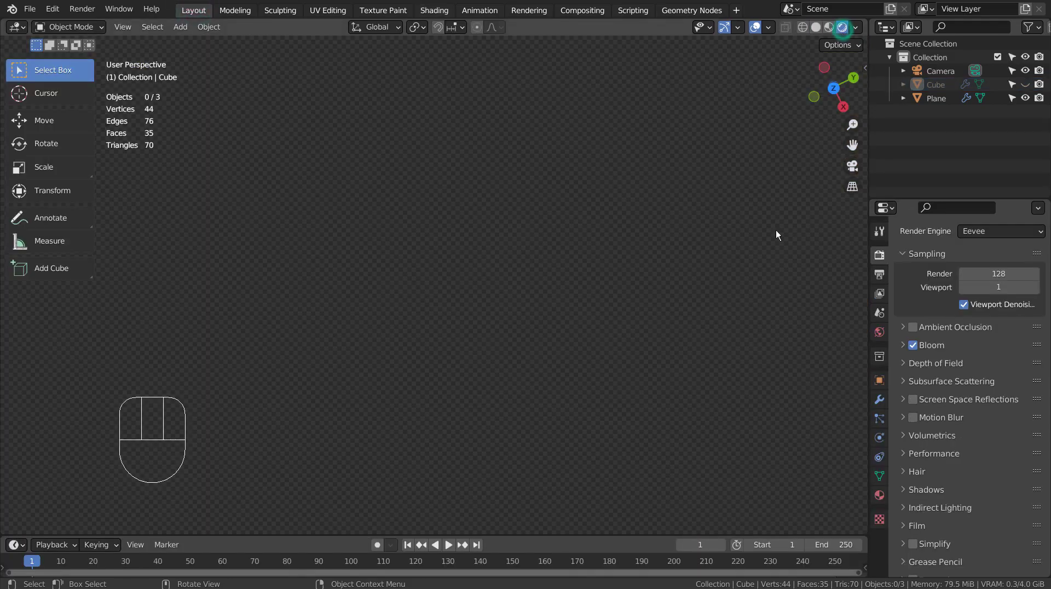
left_click(755, 341)
key("space")
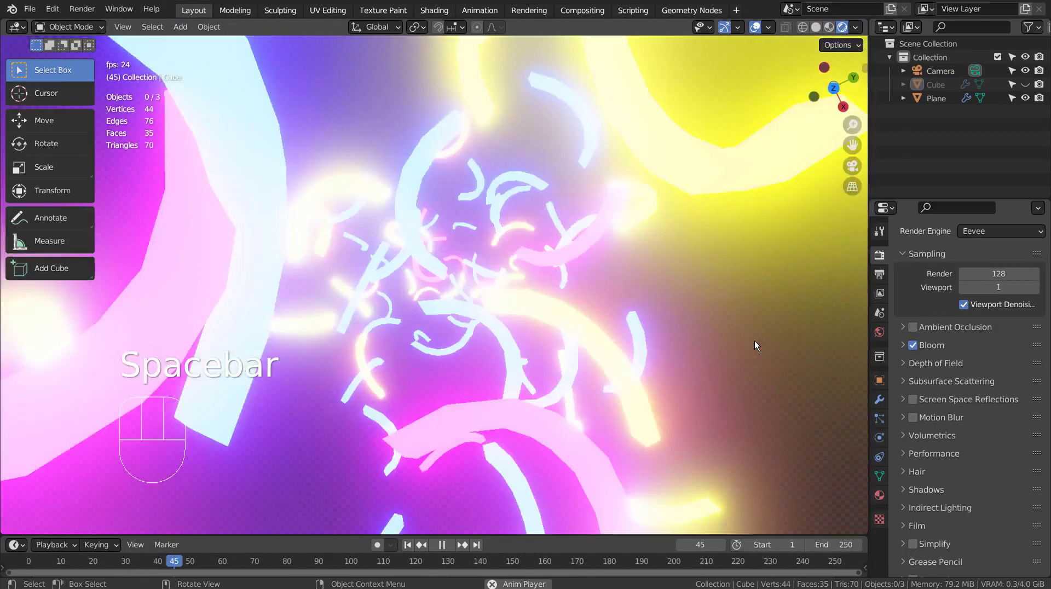
left_click(754, 341)
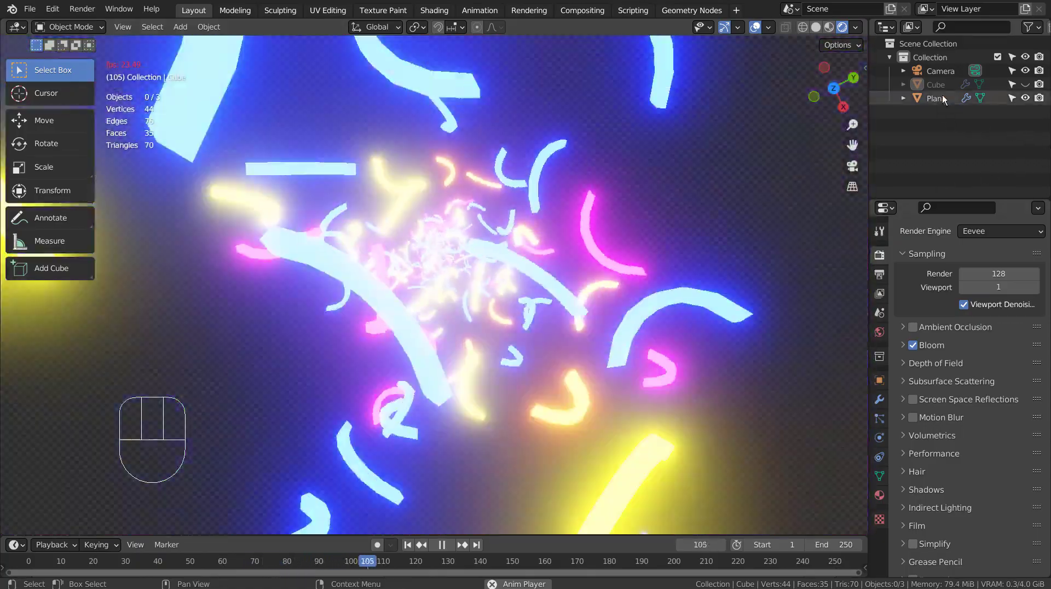
Step: Unhide the Cube in the viewport and add a level 3 Subdivision Surface to it to smooth the particle instances
left_click(940, 85)
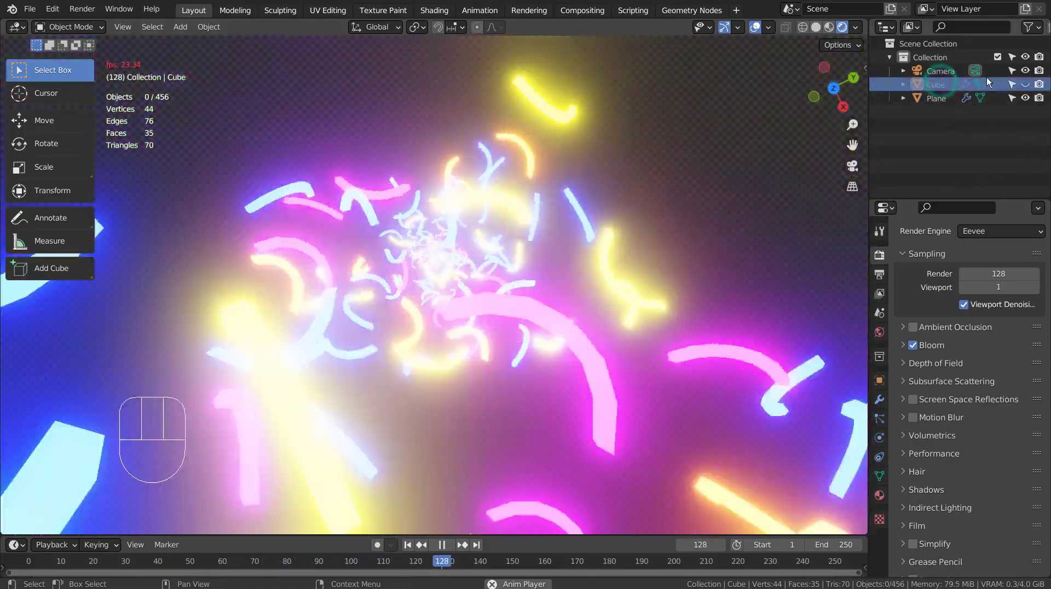
left_click(1025, 84)
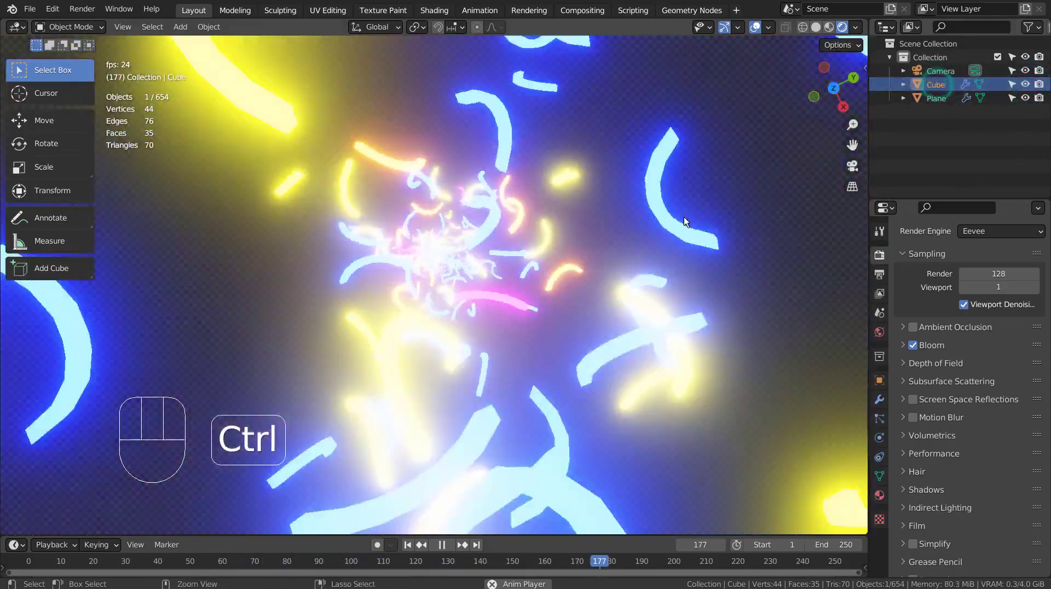
key("ctrl+3")
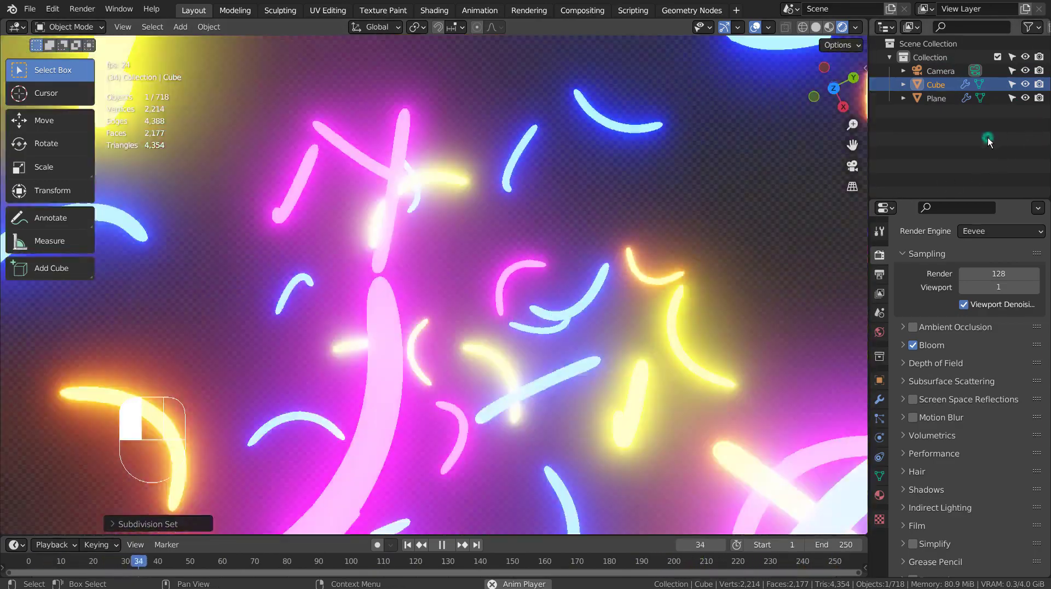
left_click(988, 137)
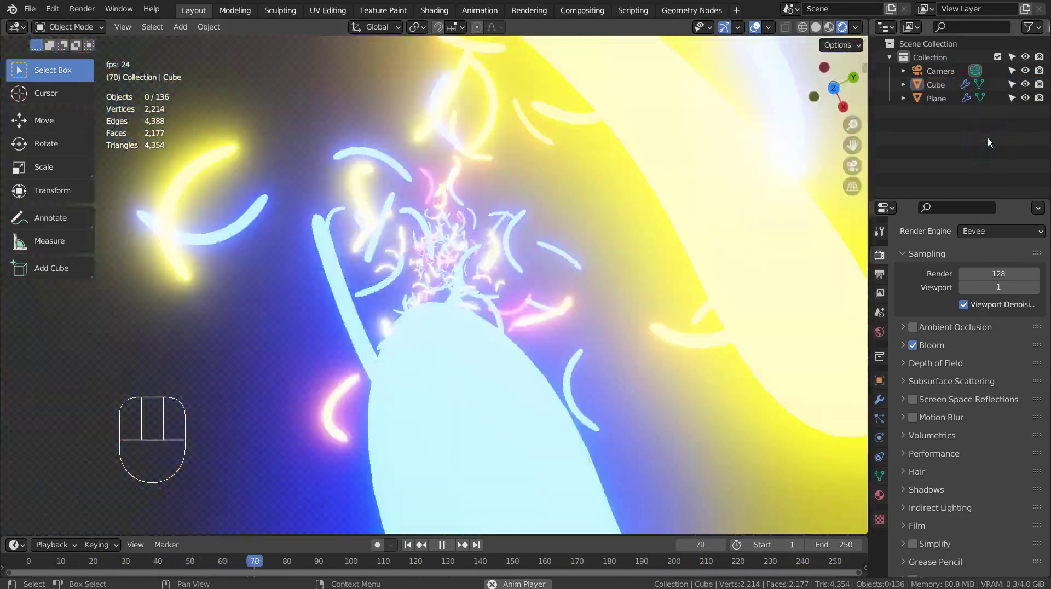